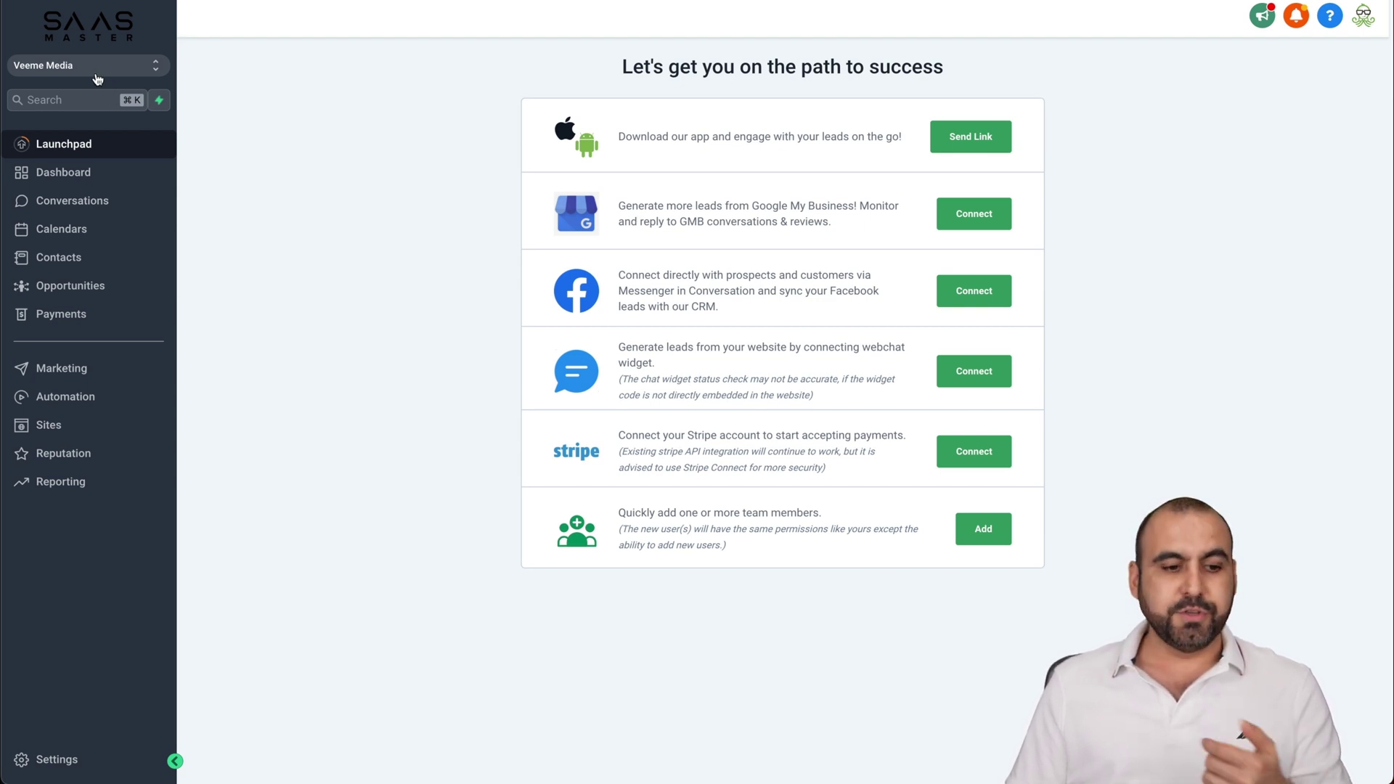
Step: Switch to the Sites section to list the two Mountain Travel funnels
click(51, 425)
mouse_move(670, 50)
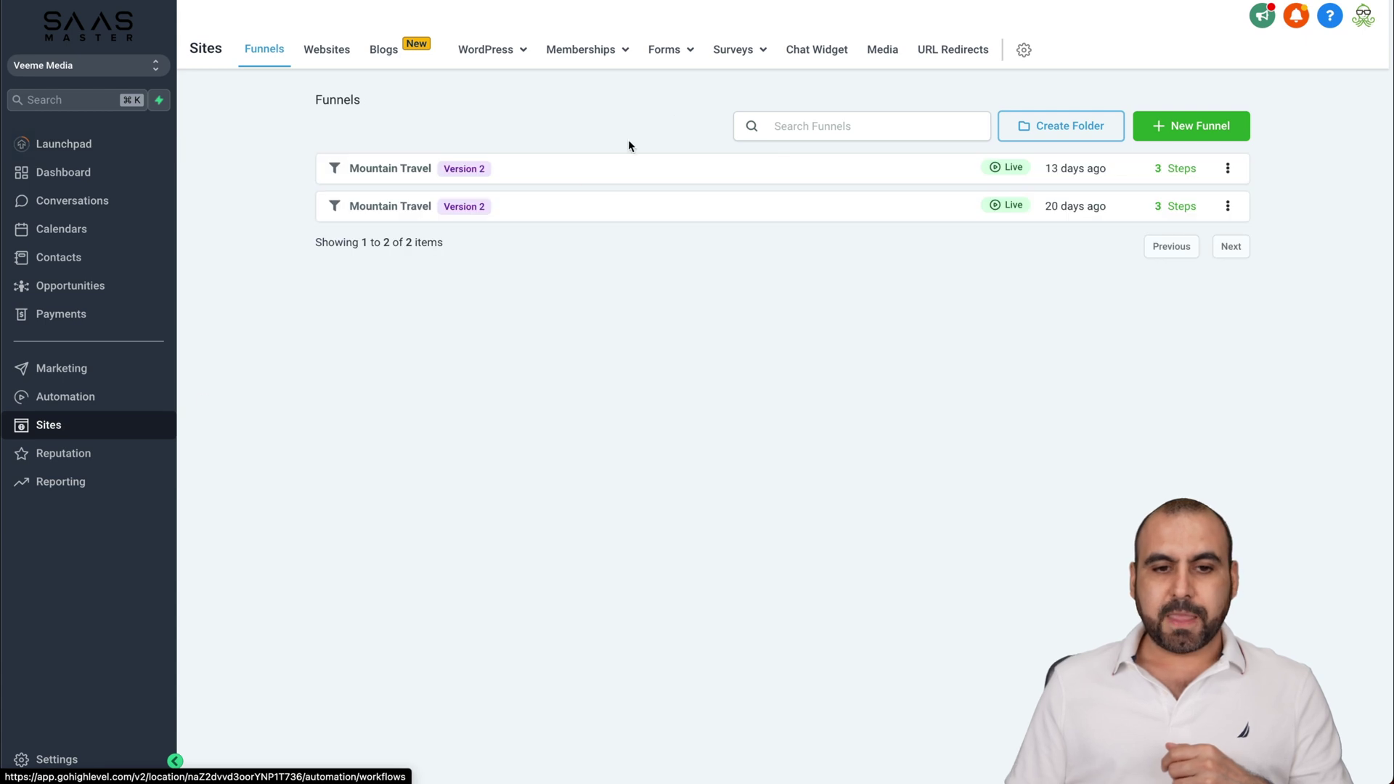
Step: Create a new form with Full Name, Phone and Email fields, in that order
click(679, 58)
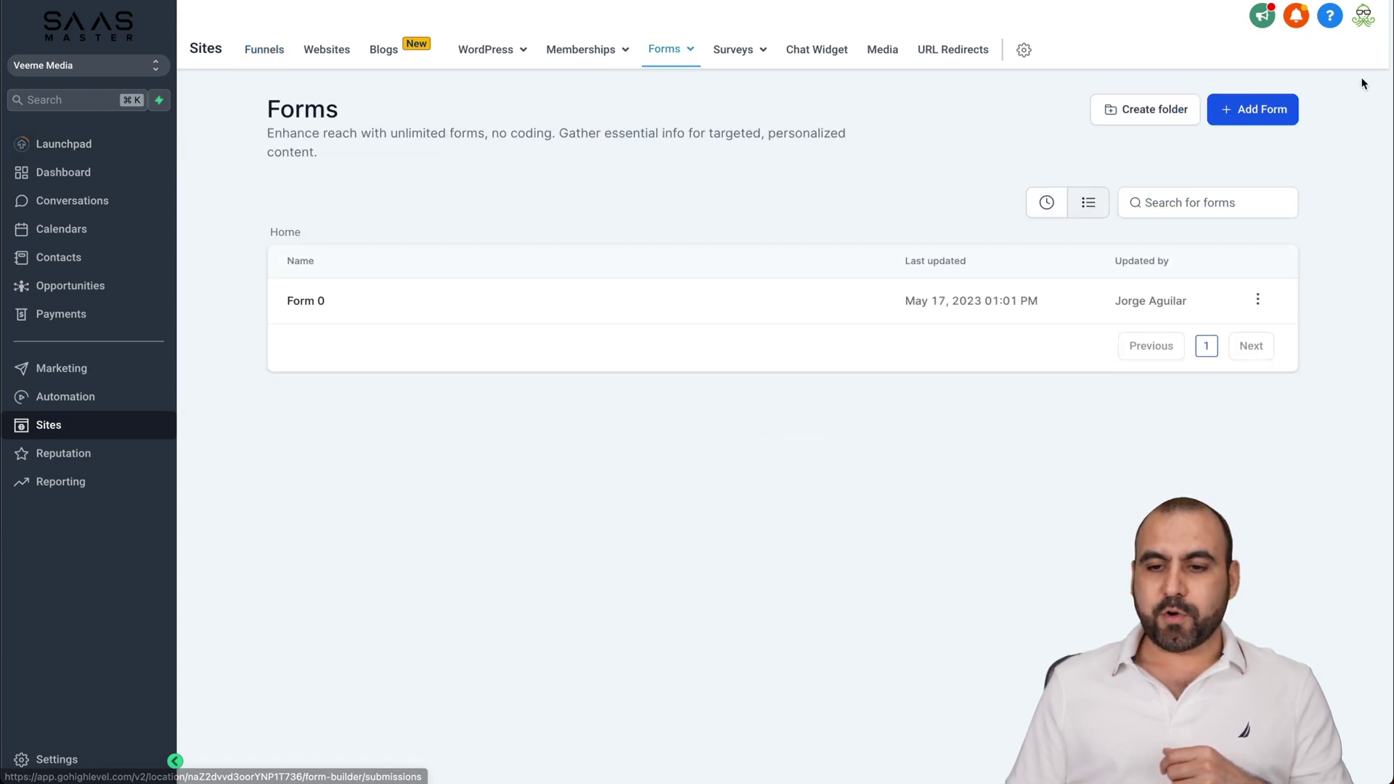
click(1254, 116)
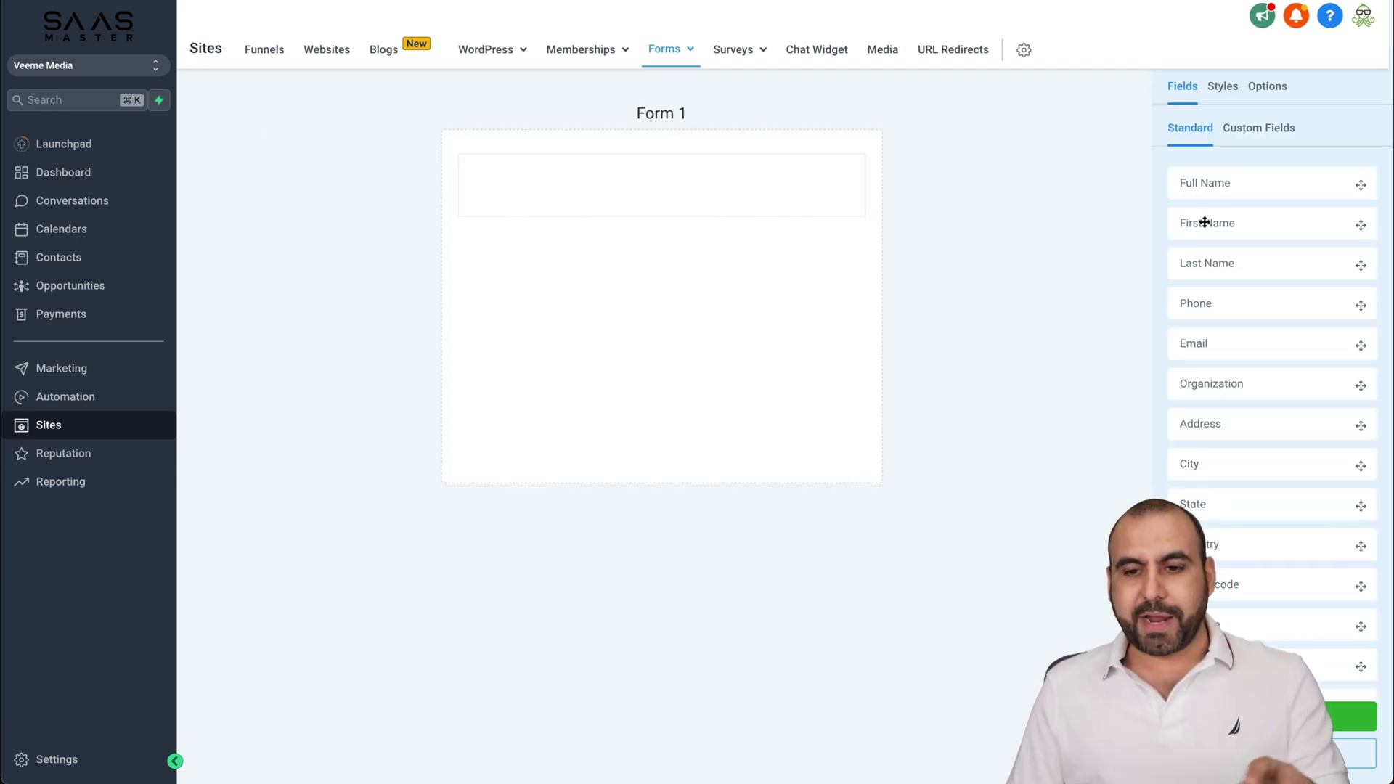
drag(1235, 187, 745, 207)
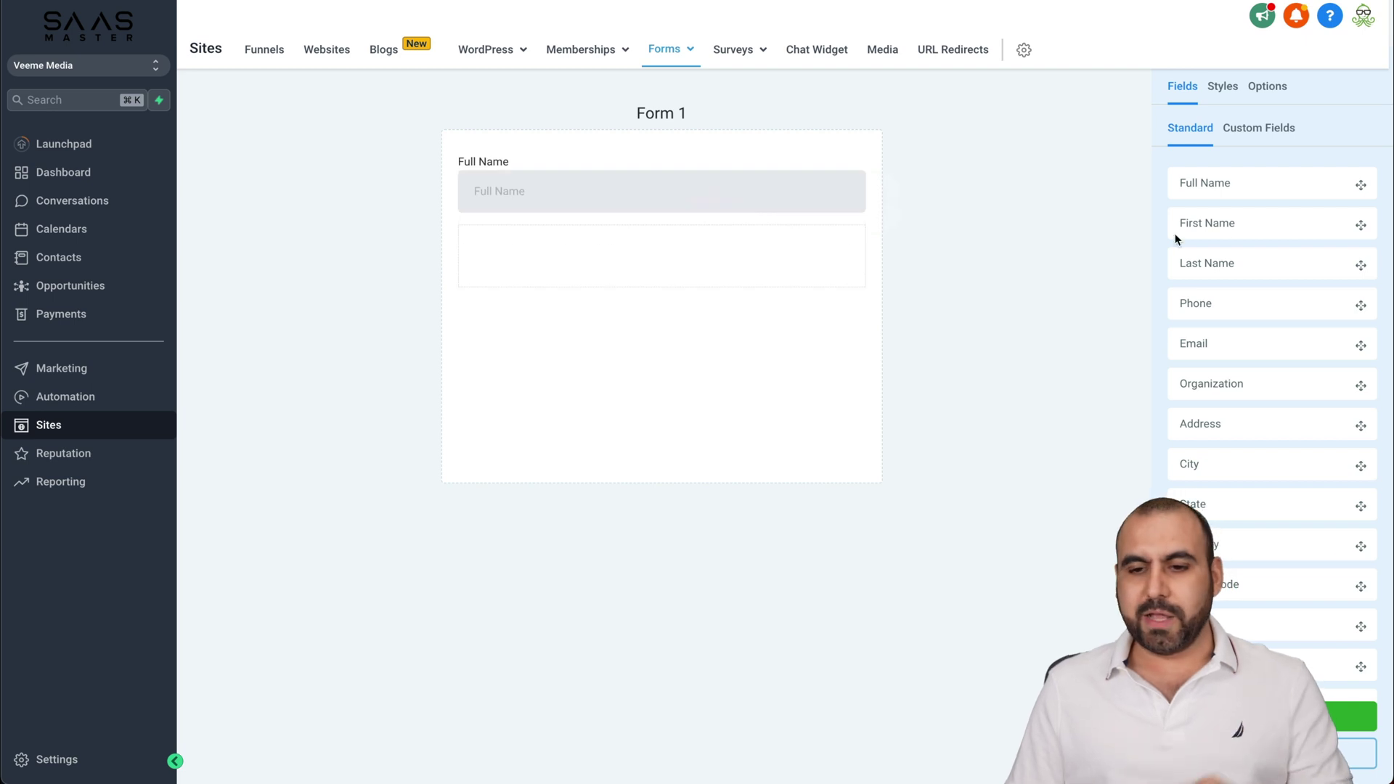
drag(1242, 311, 687, 273)
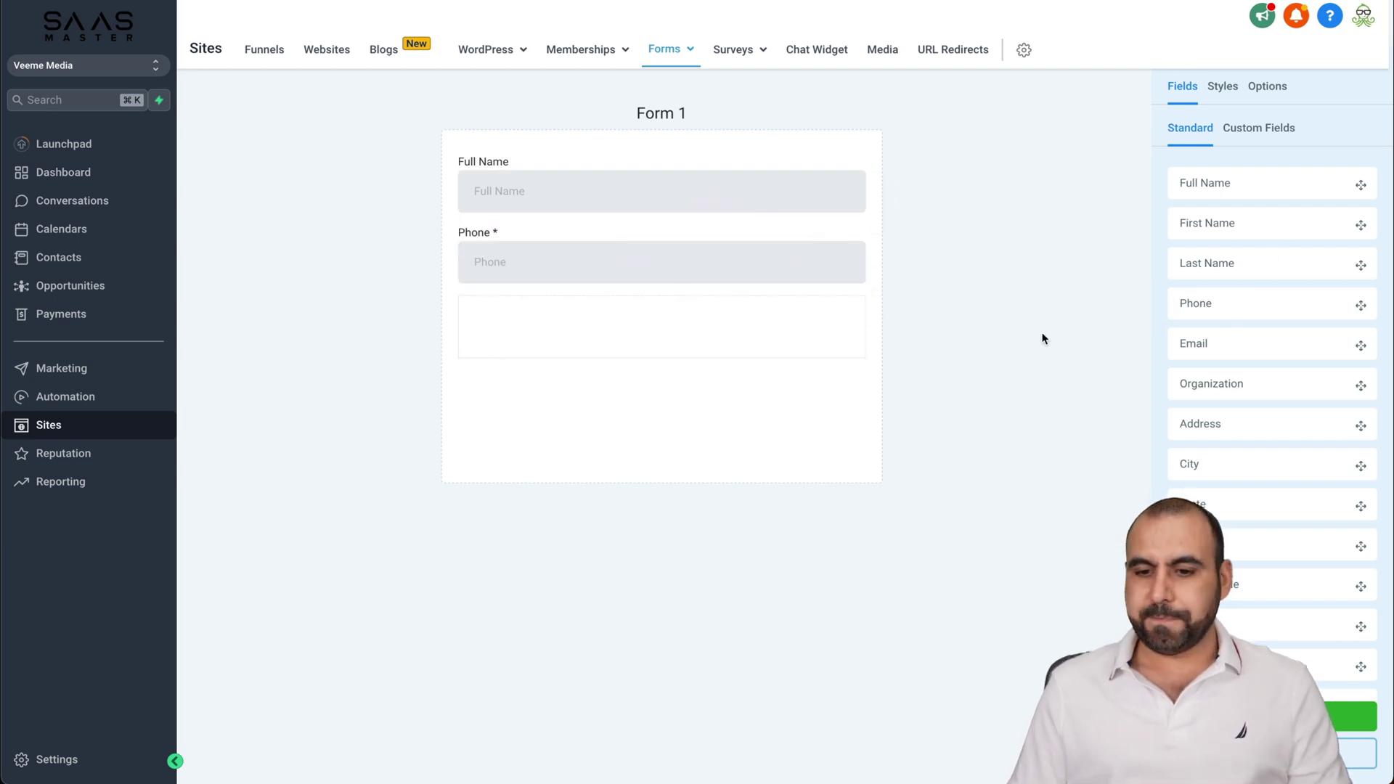
drag(1204, 341, 605, 338)
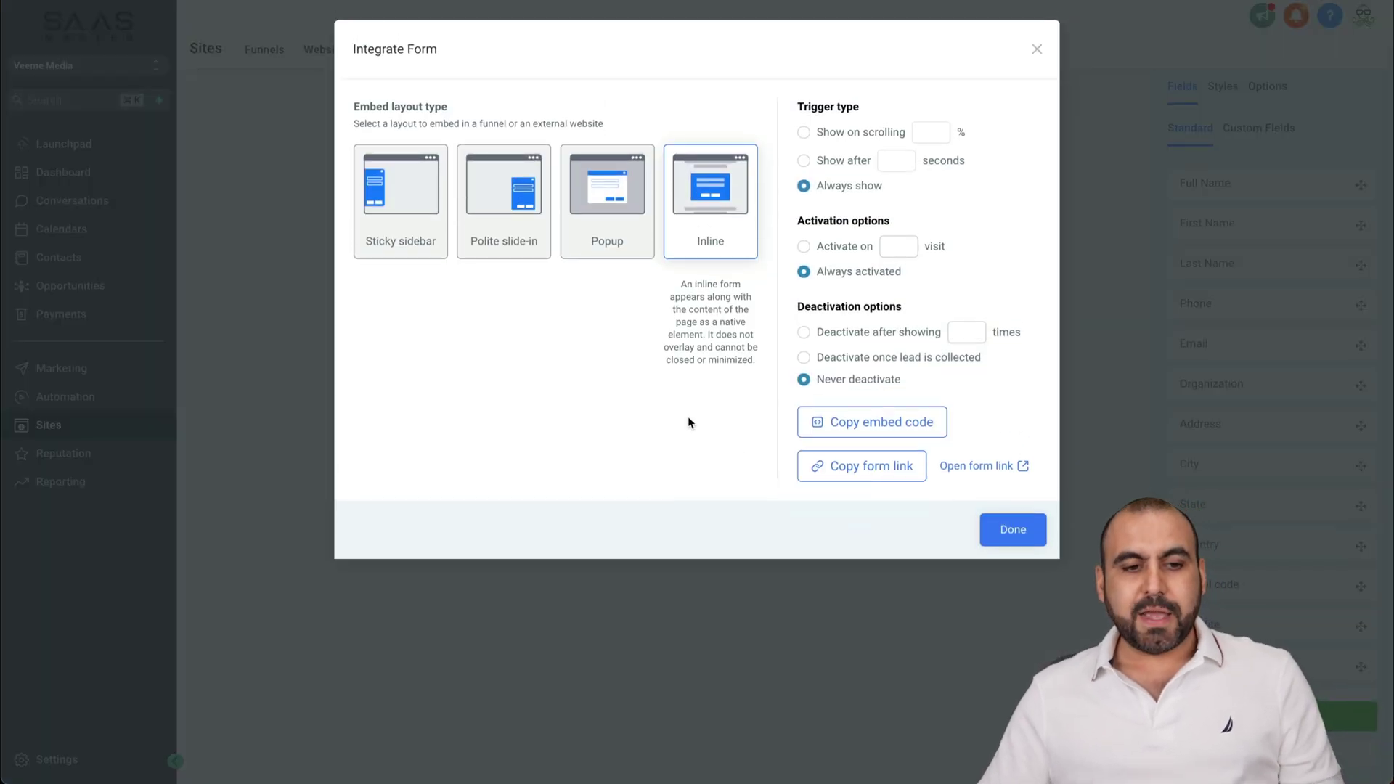
Step: Preview the sticky sidebar, left slide-in, popup and inline layouts, then choose sticky sidebar
click(399, 203)
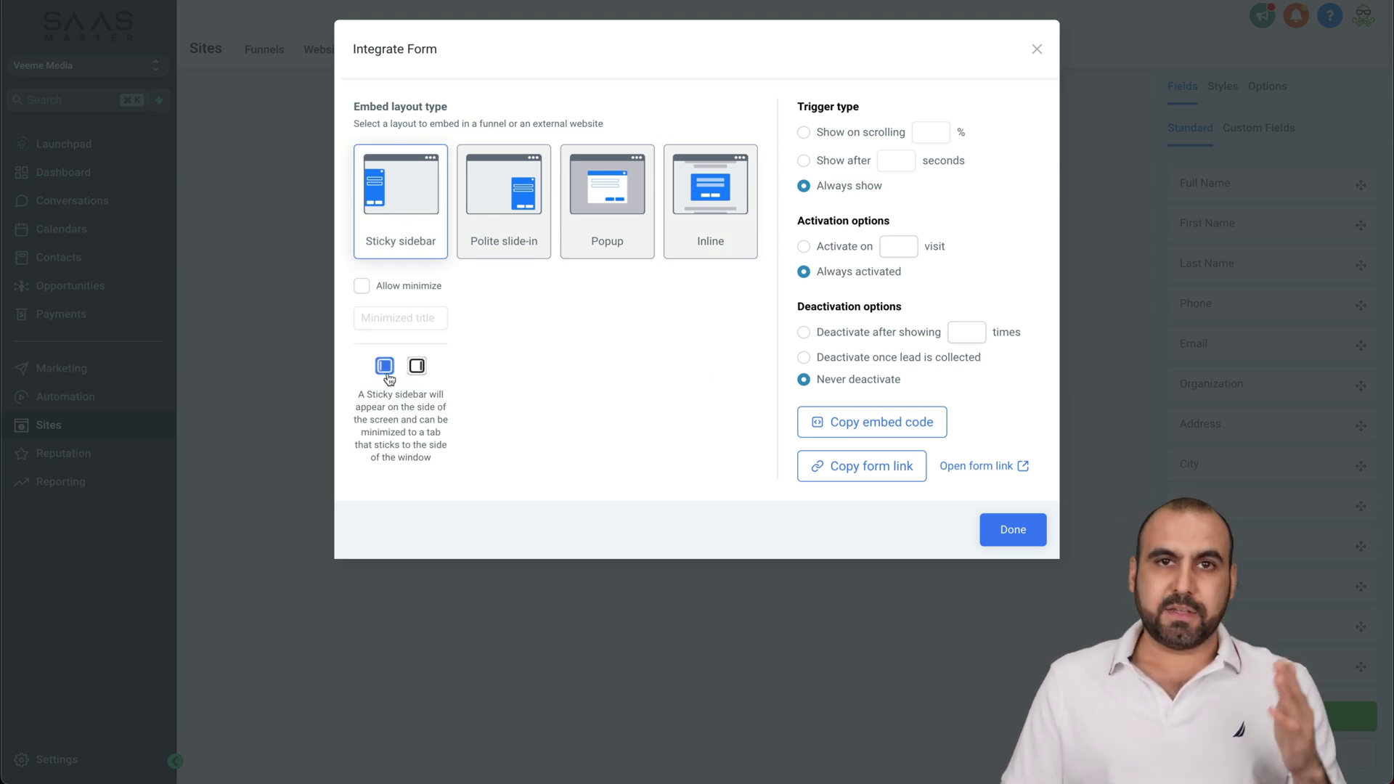
click(522, 250)
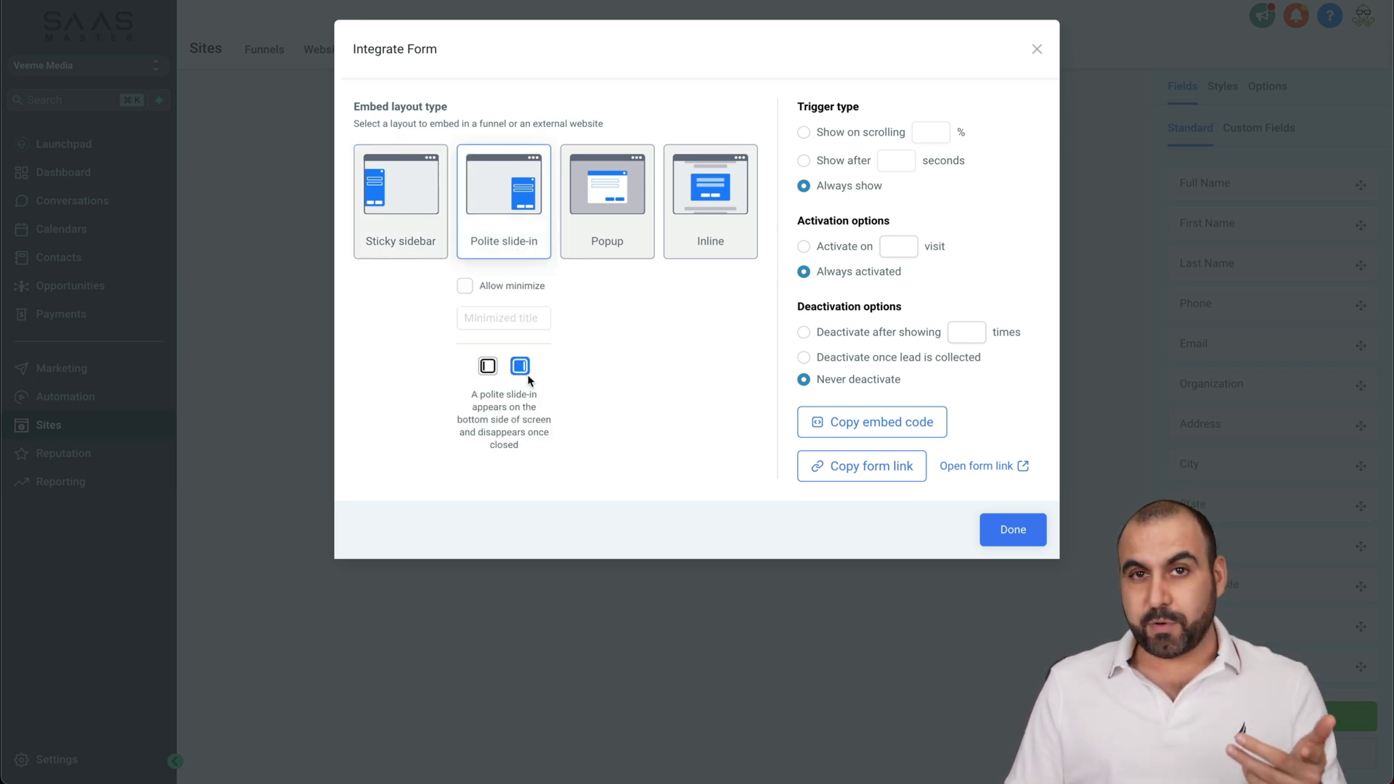
click(486, 369)
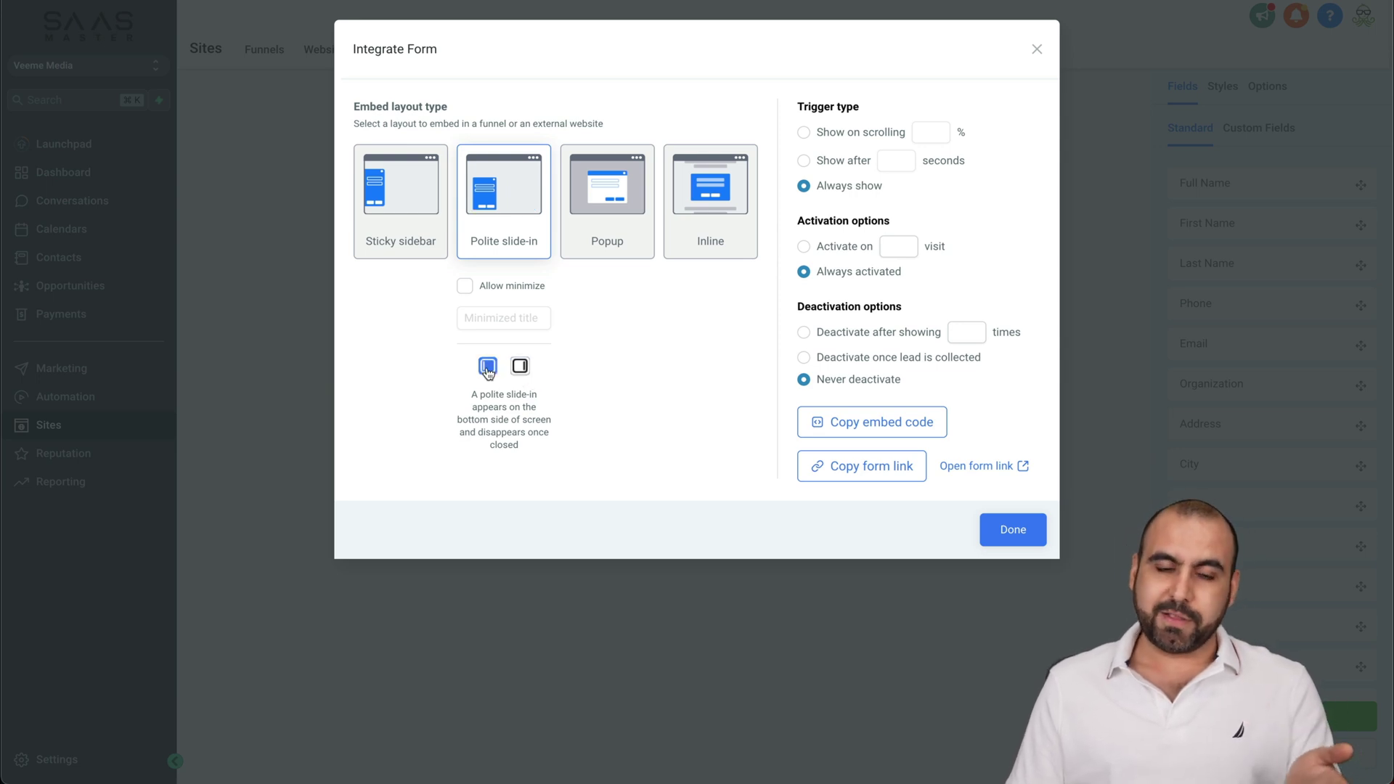
click(607, 198)
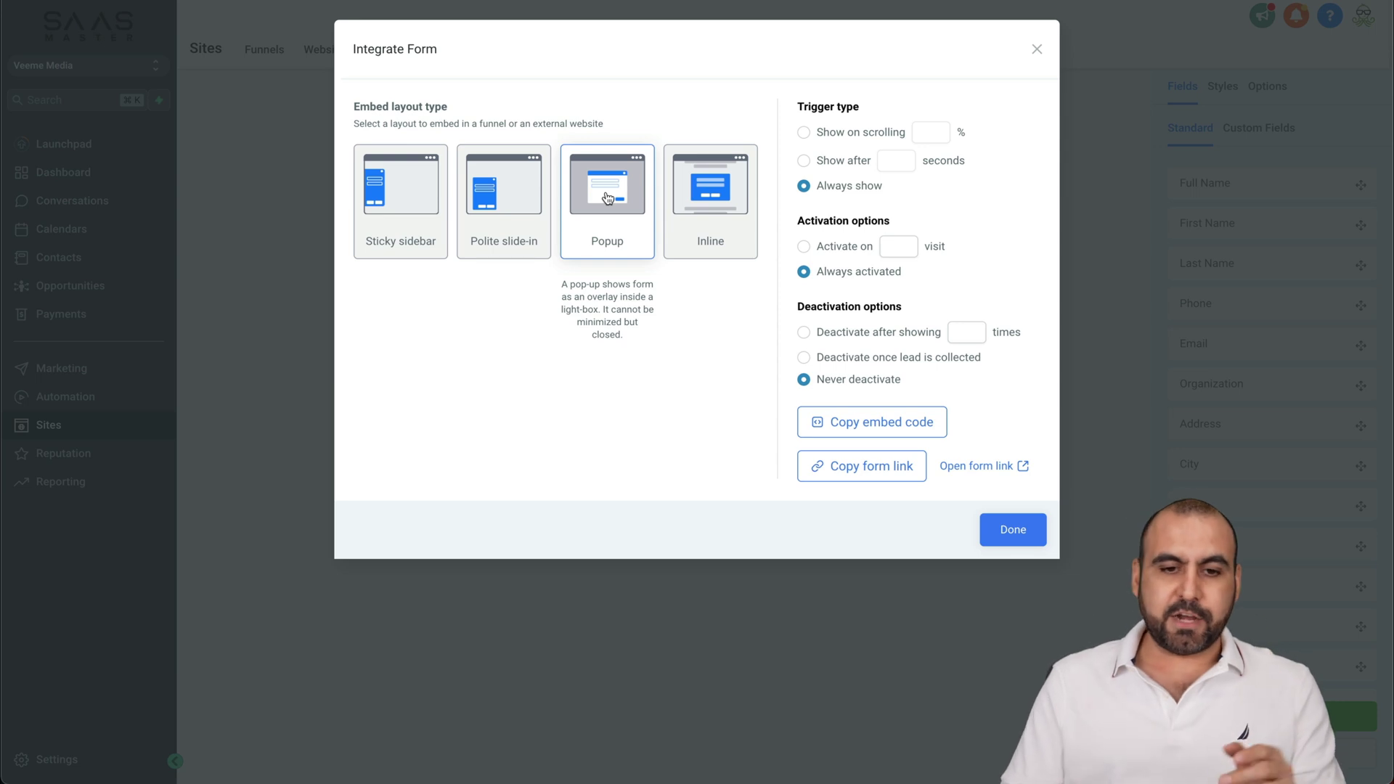
click(710, 206)
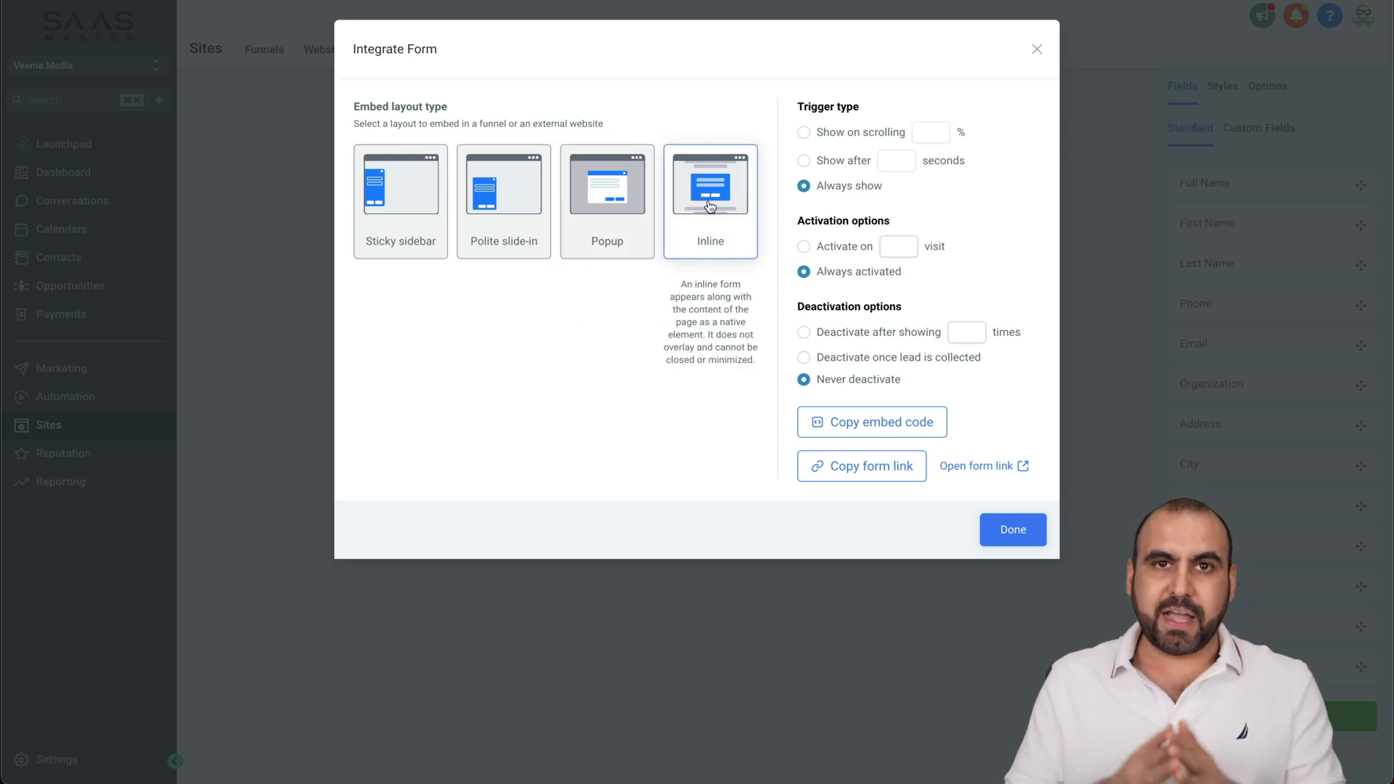
click(400, 214)
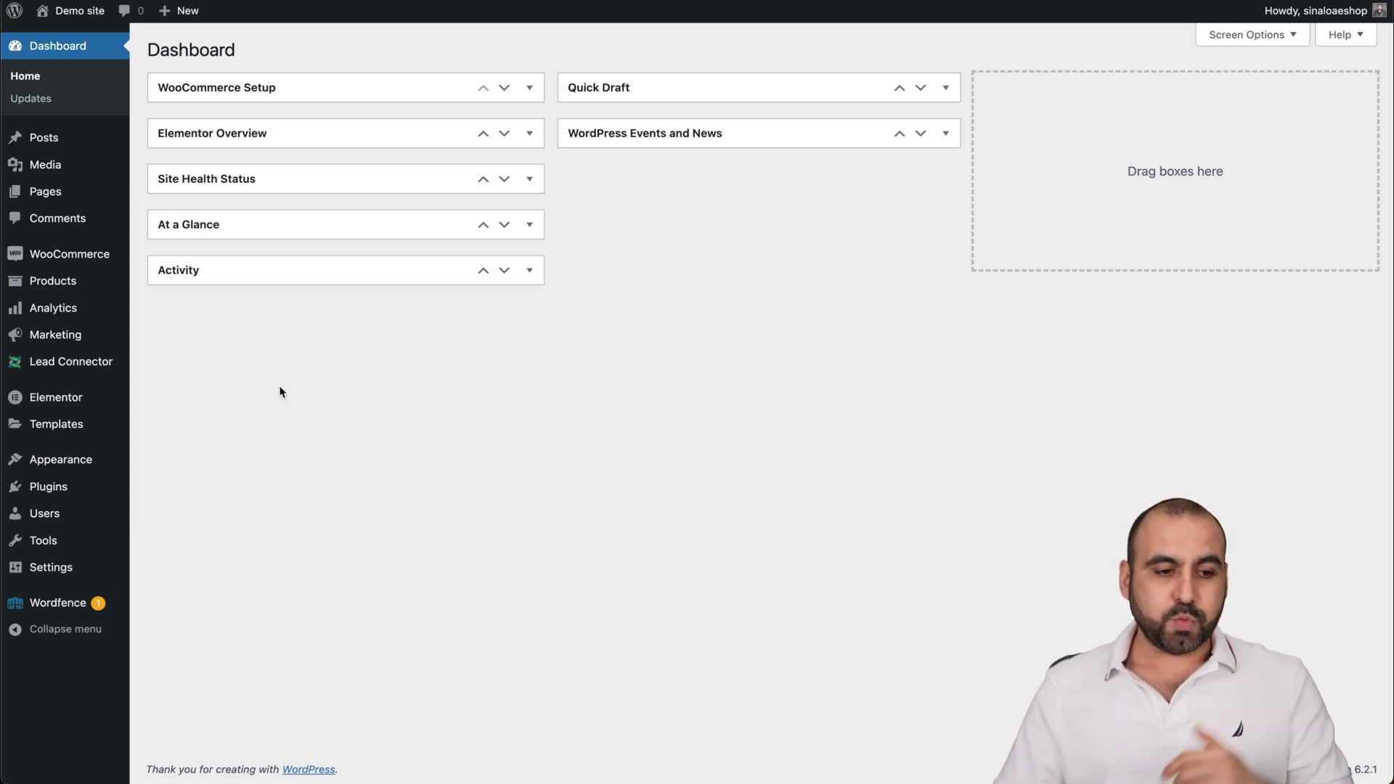
Step: Search WordPress plugins for 'header footer', then go to the Theme File Editor
mouse_move(48, 487)
click(201, 511)
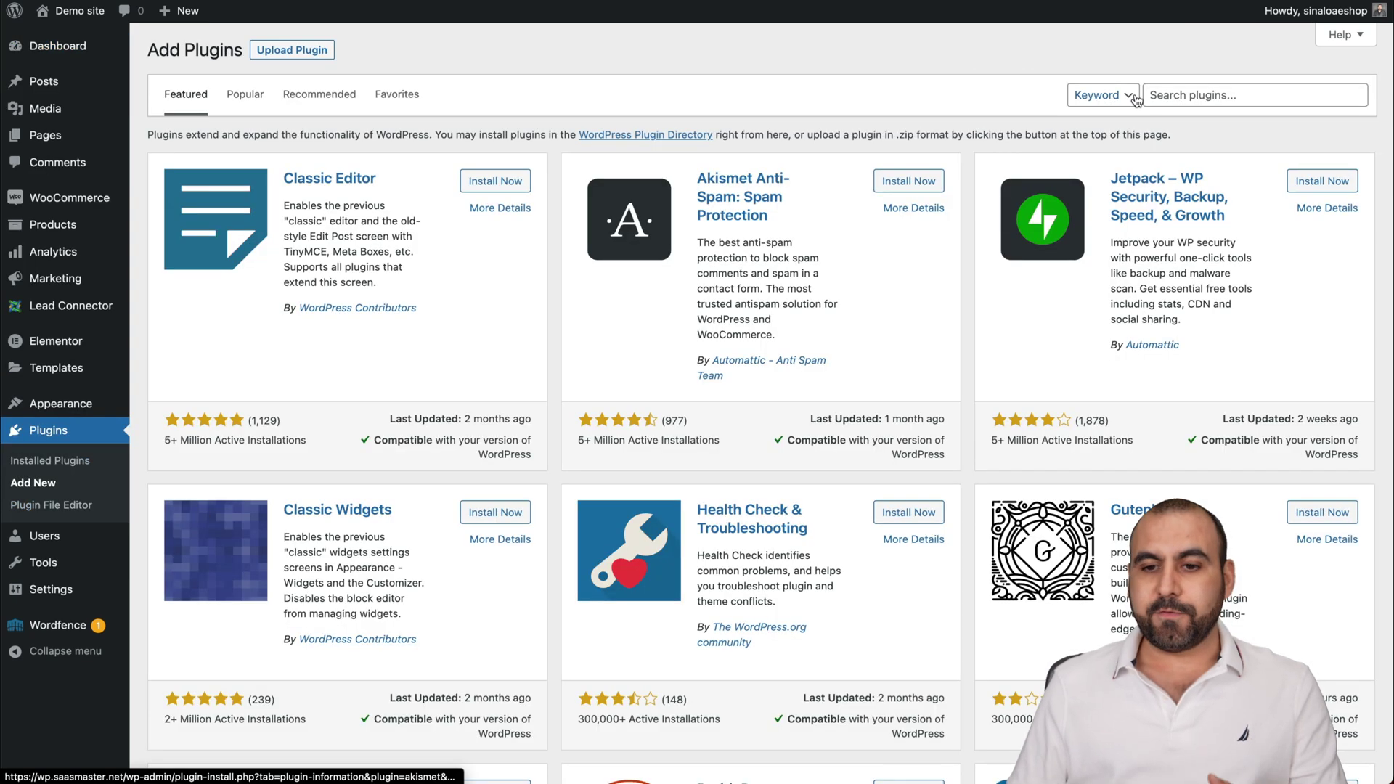
click(1175, 93)
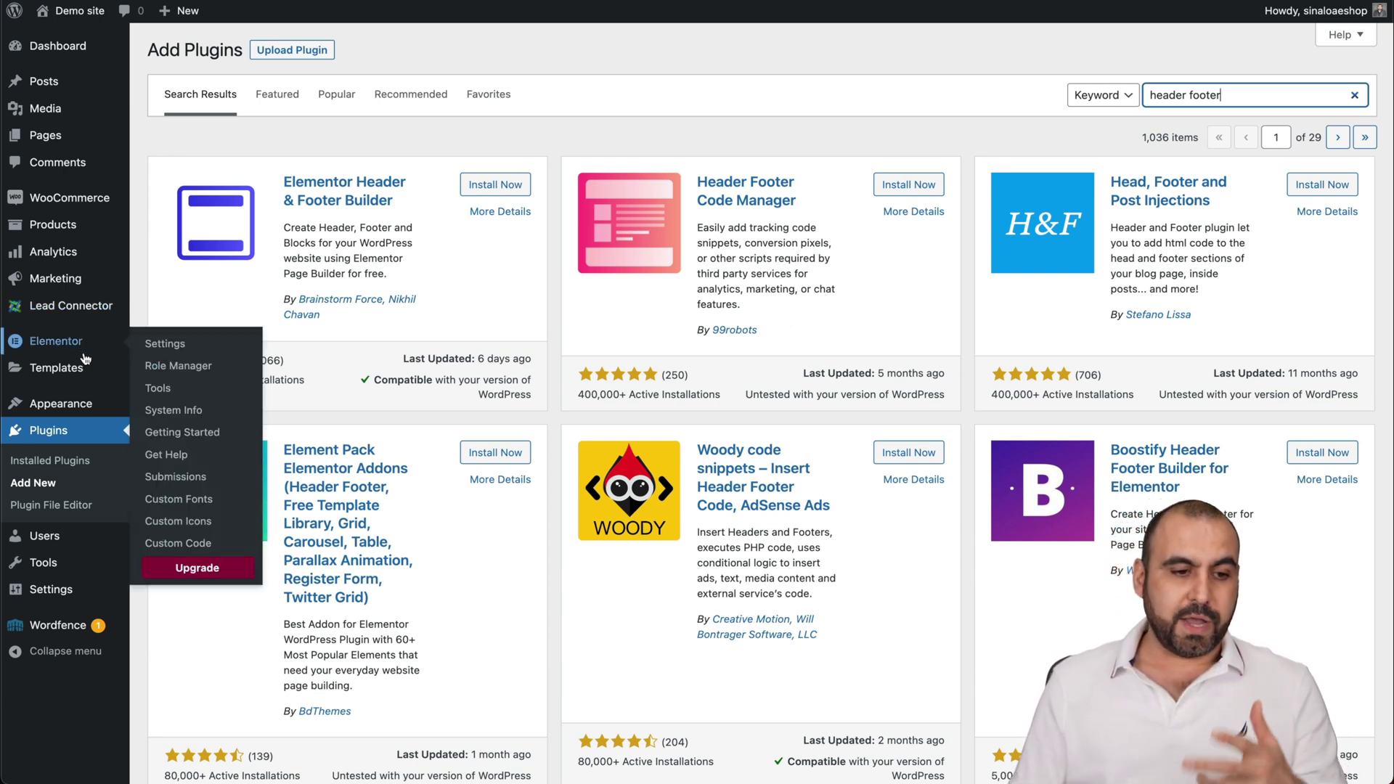
mouse_move(61, 403)
text(header footer)
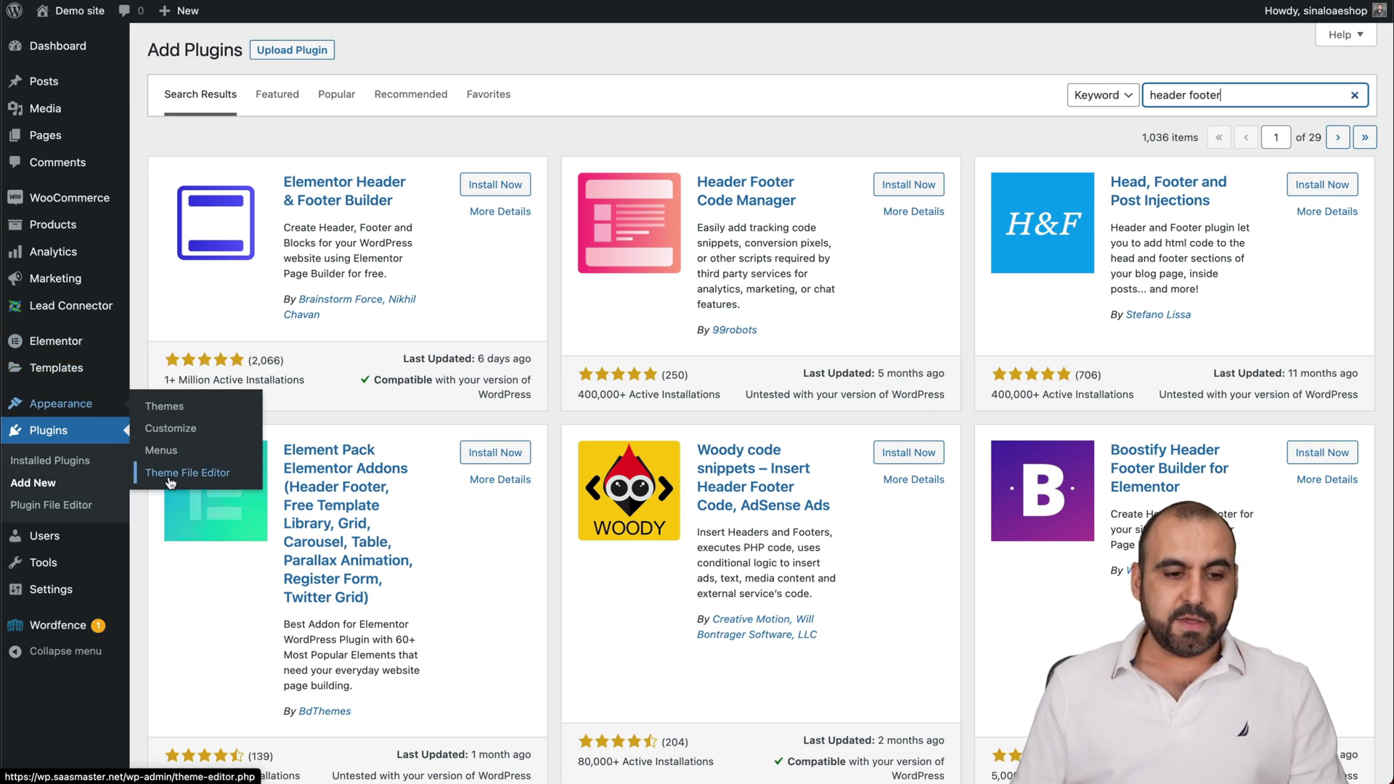
click(181, 483)
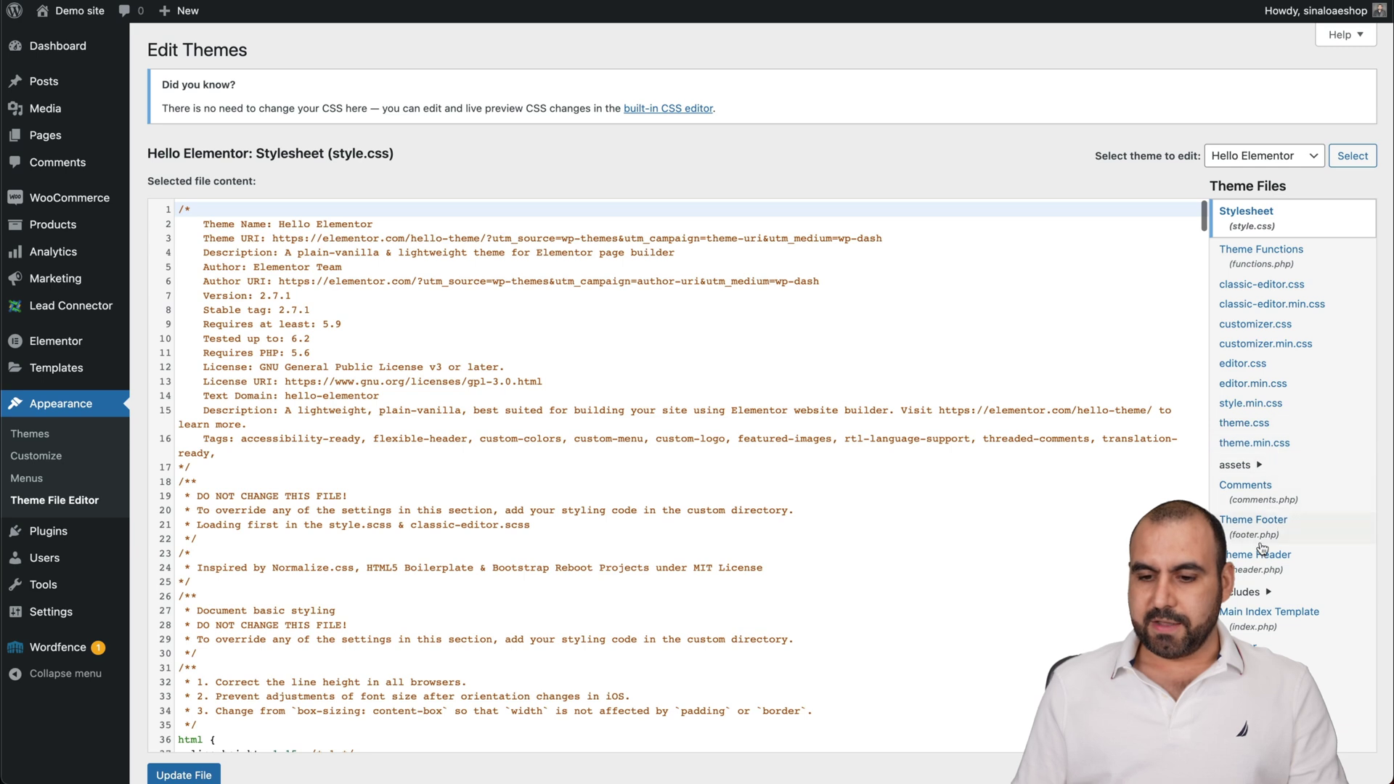
Step: Paste the form embed code right after the <body> tag in header.php
click(1275, 561)
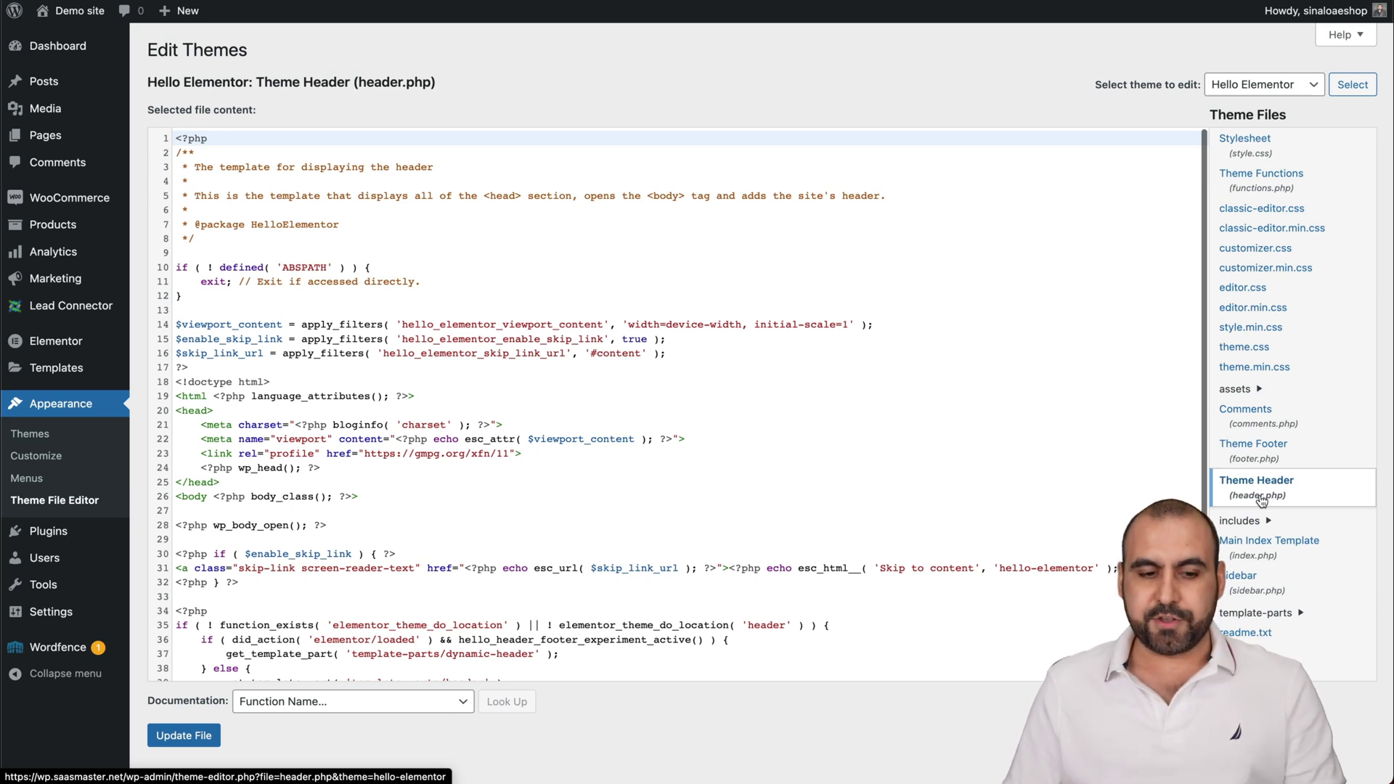
scroll(339, 508, down, 2)
scroll(339, 508, down, 2)
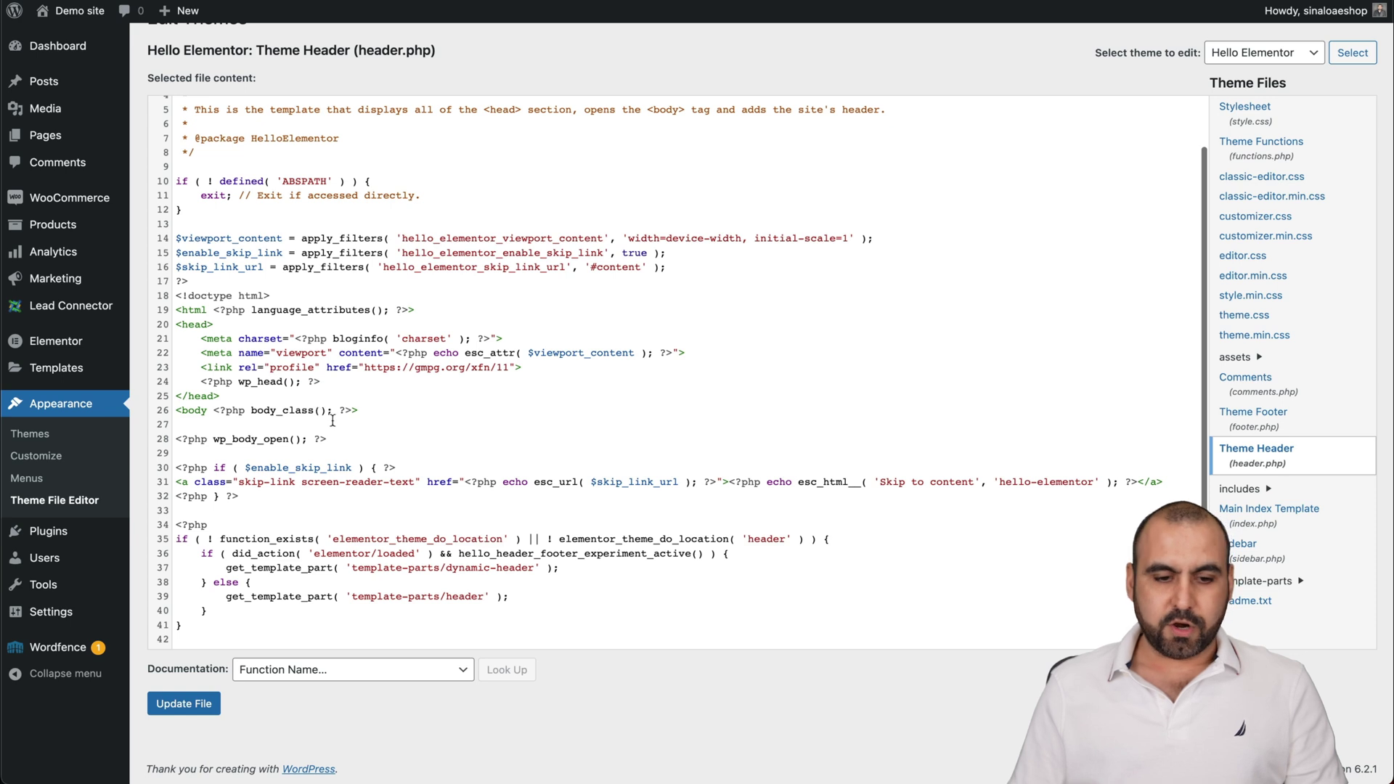
scroll(332, 421, up, 1)
scroll(337, 427, down, 1)
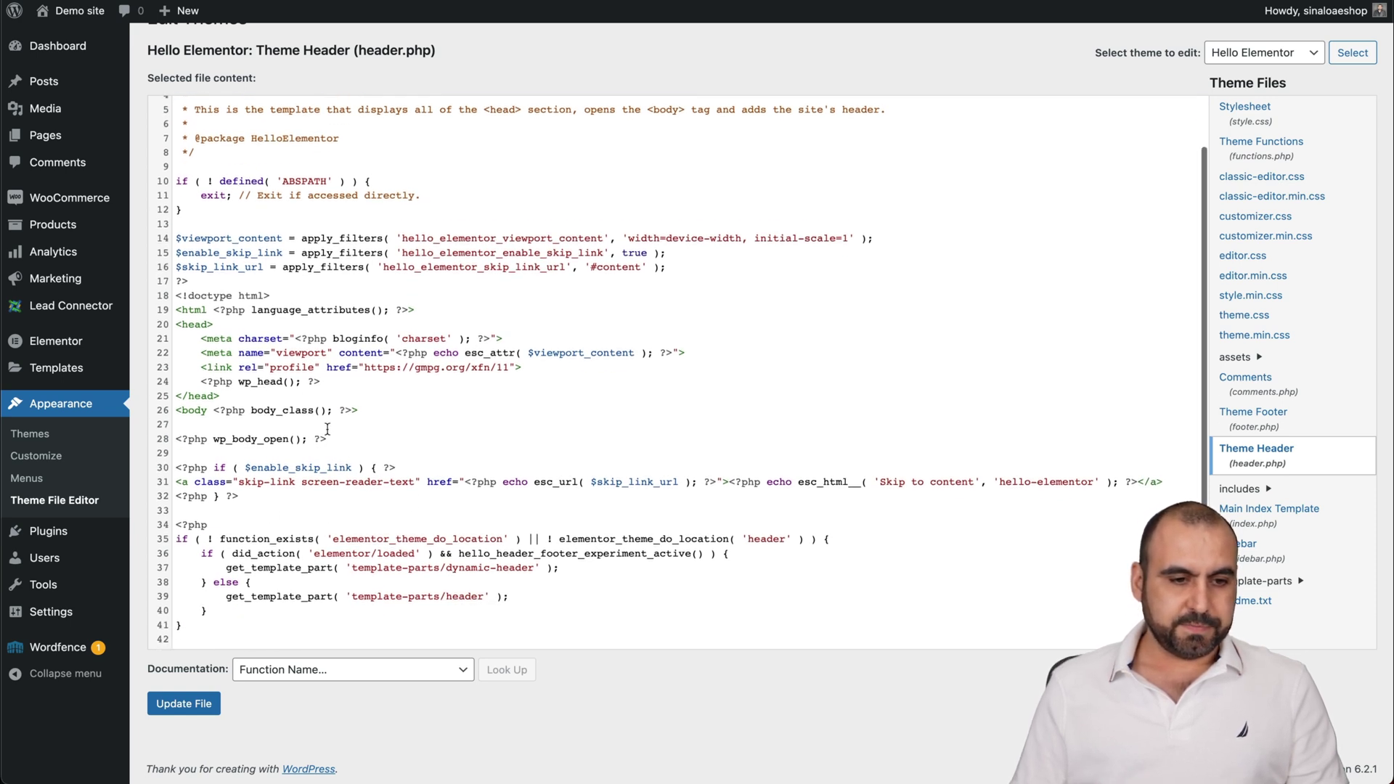
click(384, 407)
key(ctrl+v)
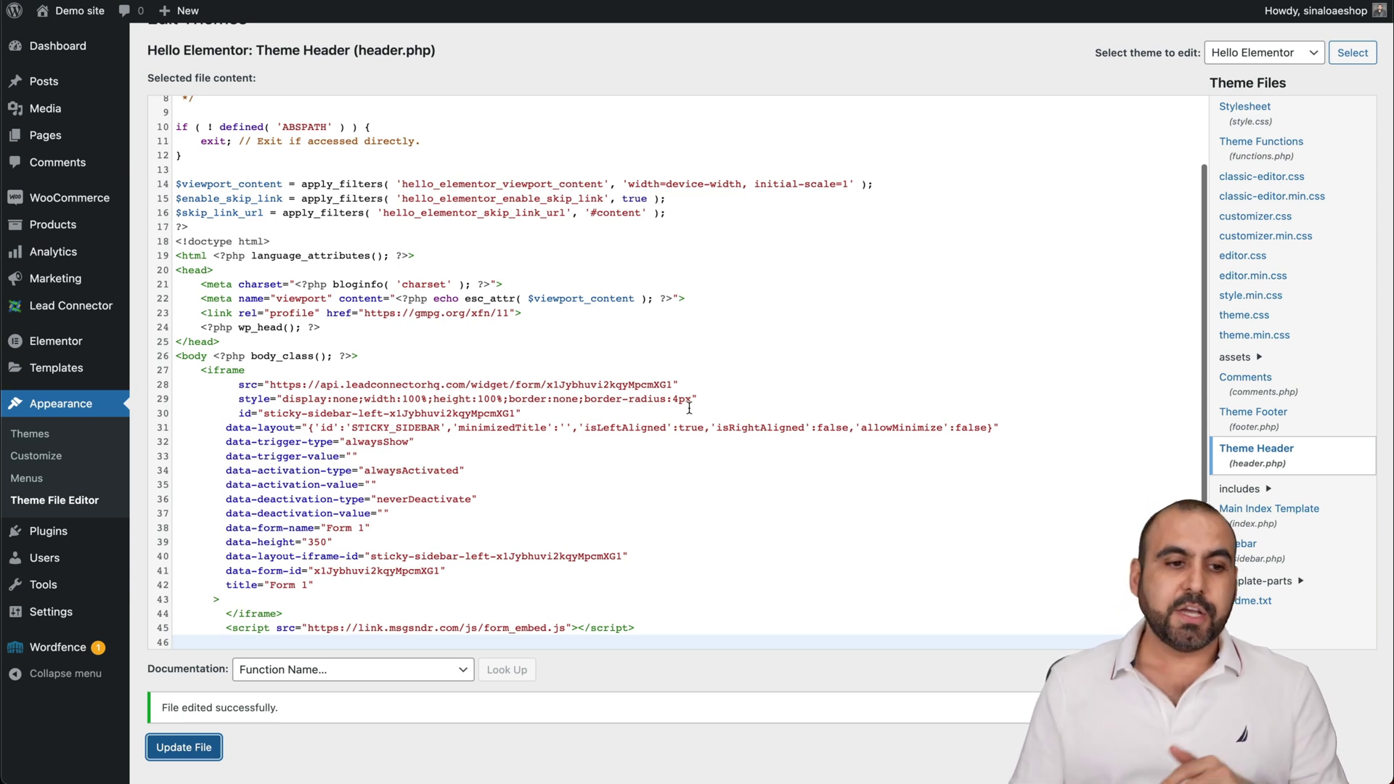
click(74, 142)
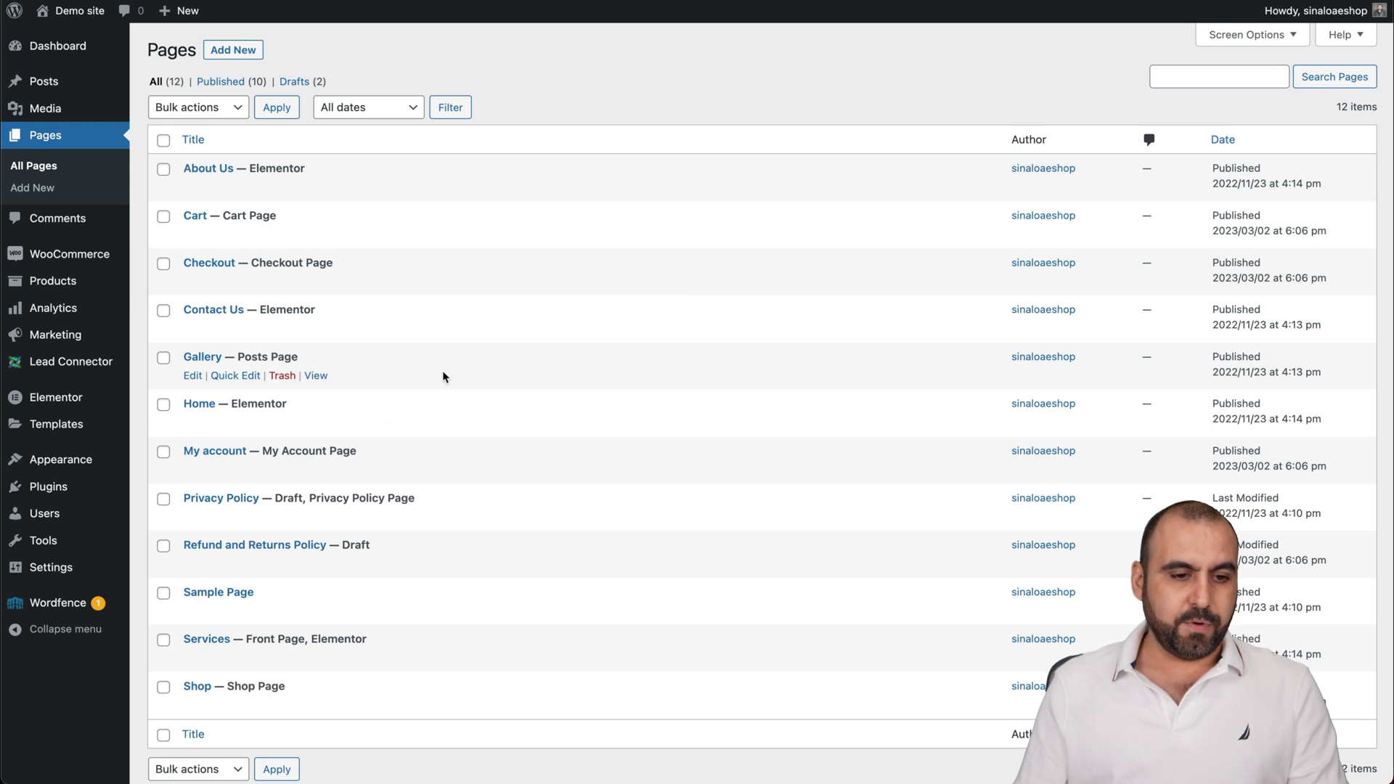
Step: Delete the old form-embed Custom HTML block from the Sample Page
scroll(396, 544, down, 2)
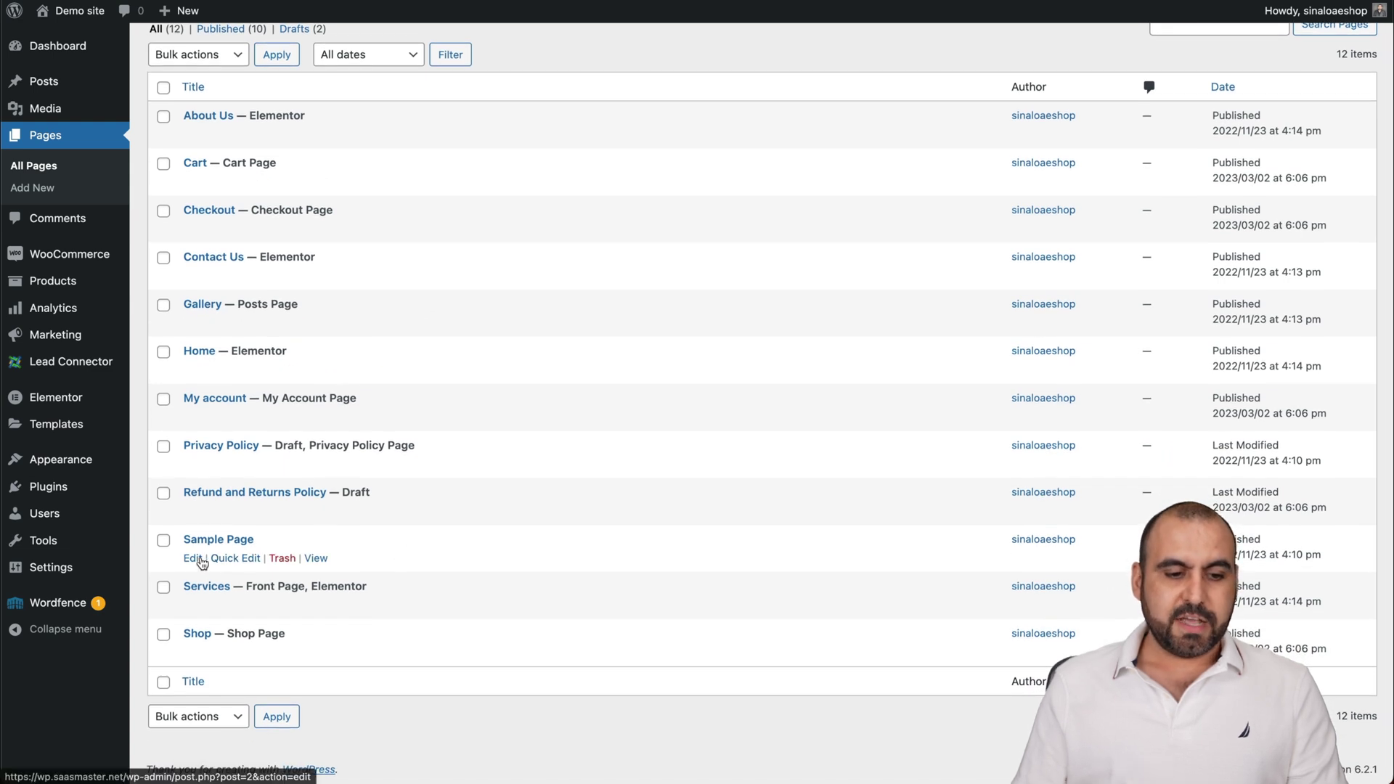
click(198, 560)
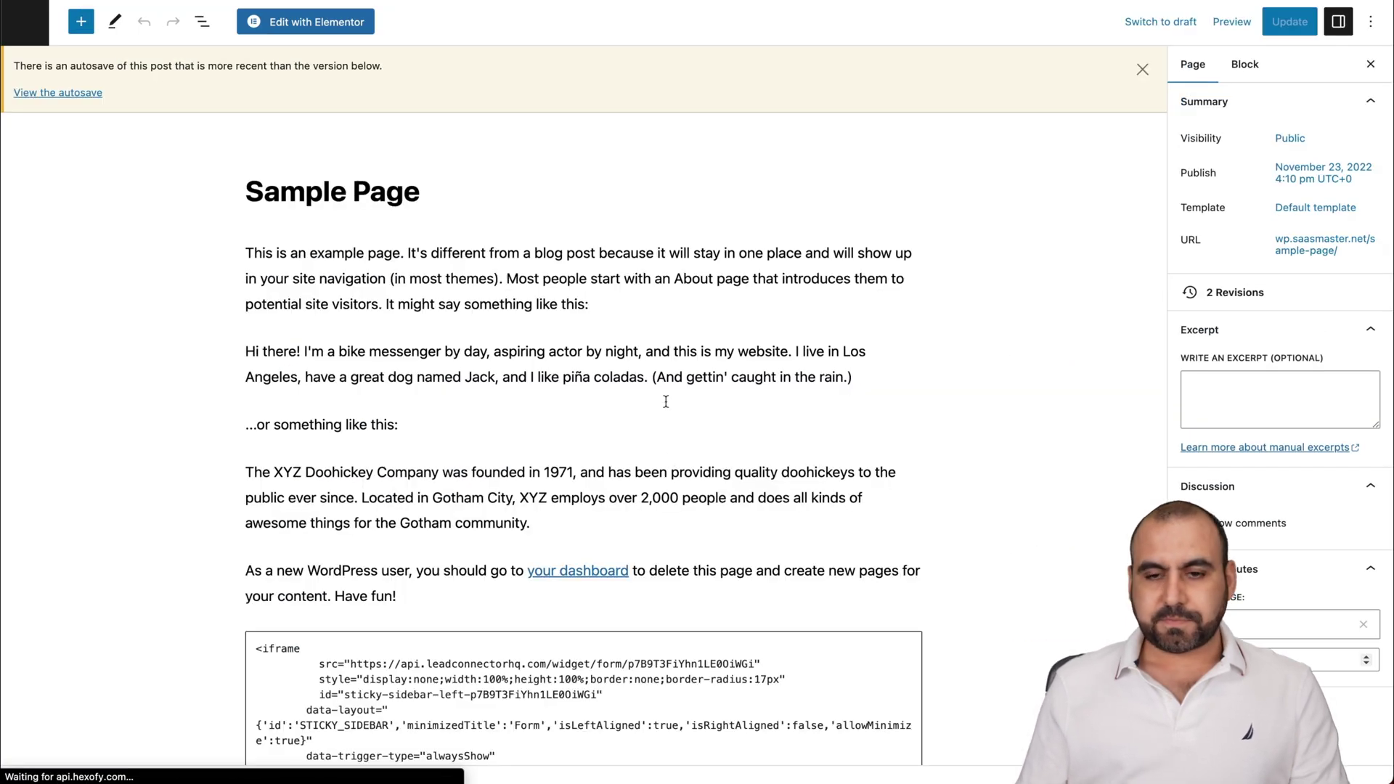
scroll(668, 454, down, 3)
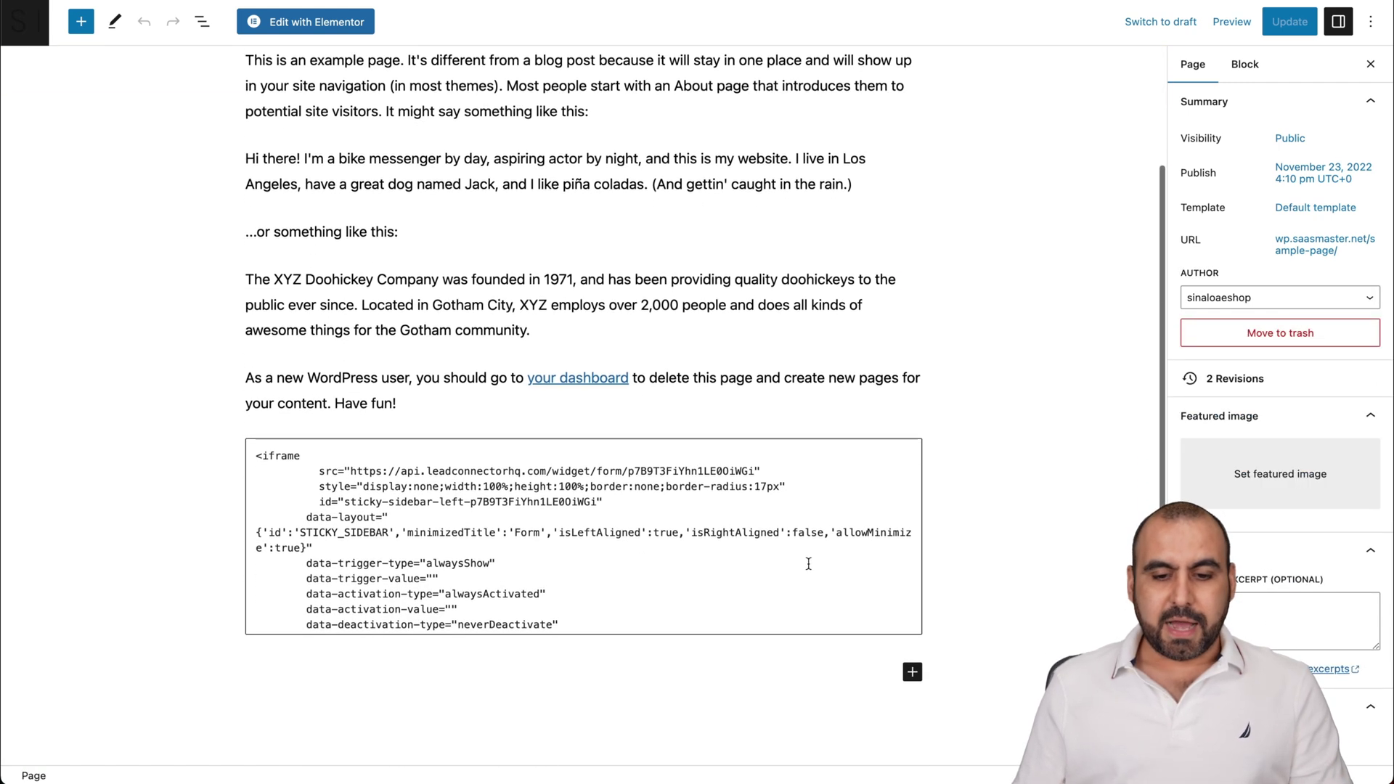
click(874, 460)
click(460, 411)
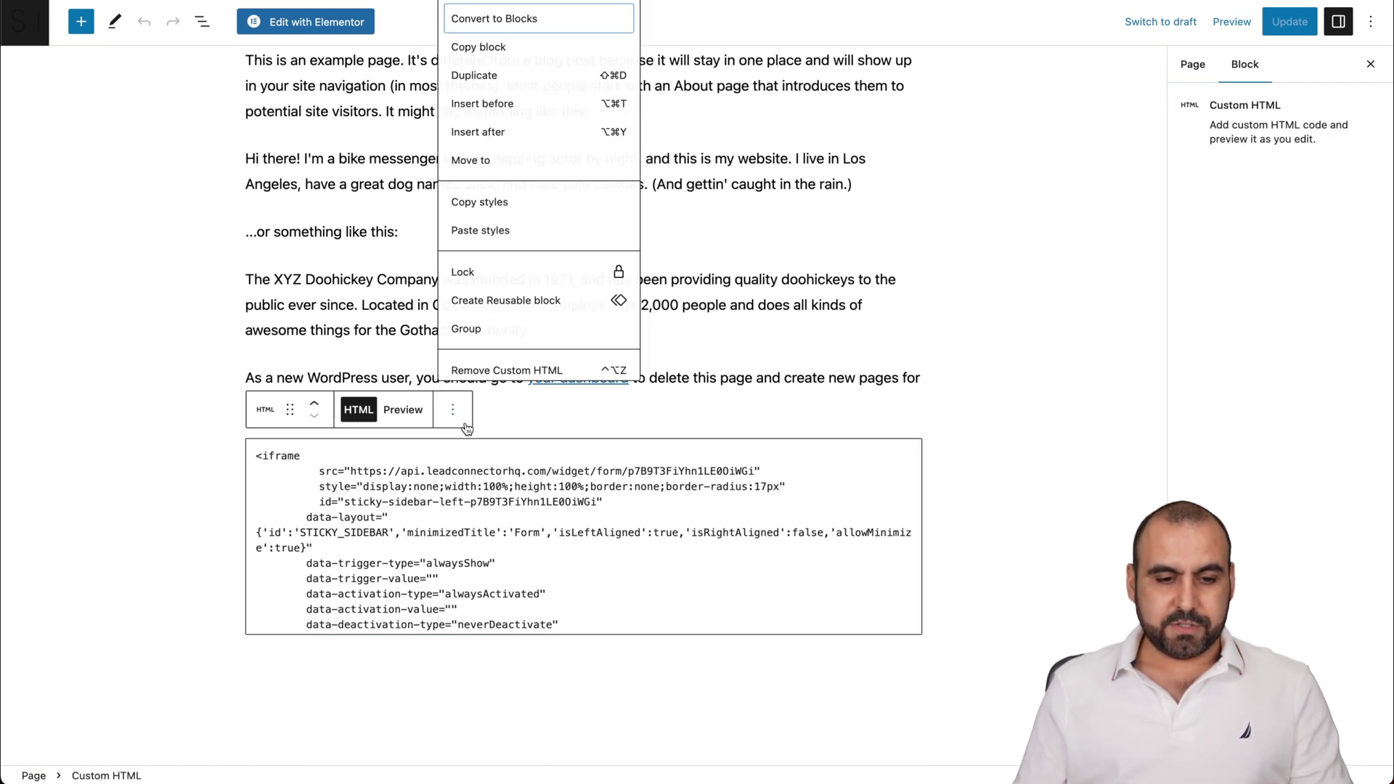
click(507, 370)
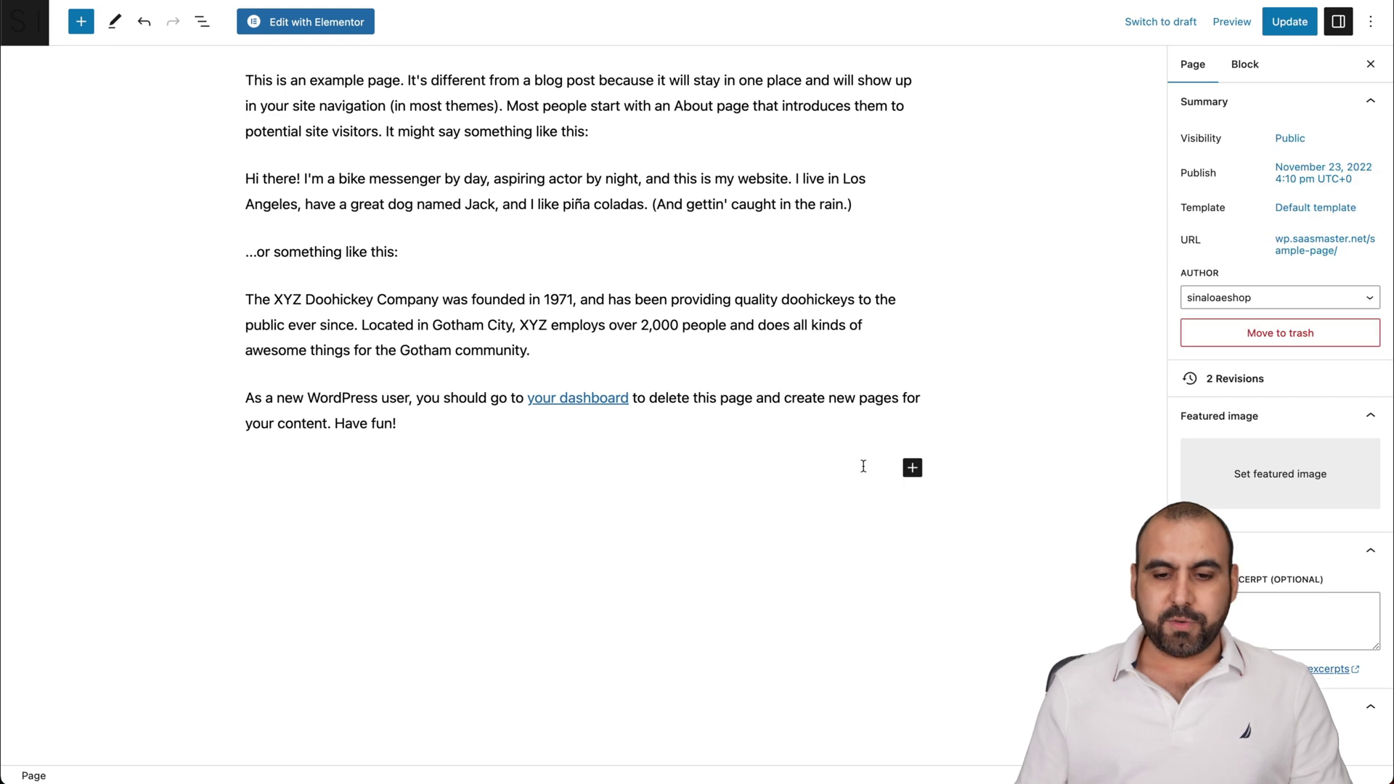
Step: Add a Custom HTML block with the pasted embed code, then remove it again
click(910, 472)
text(html)
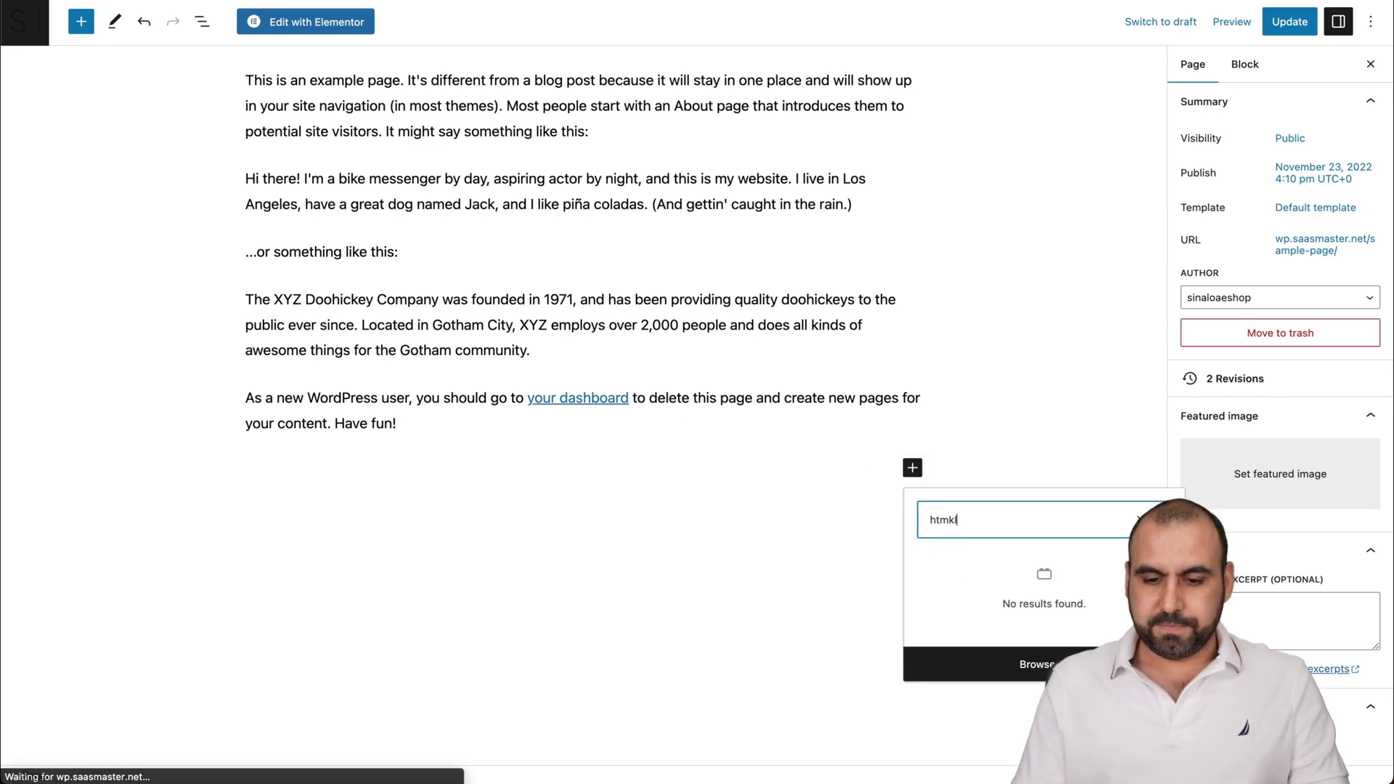
click(983, 592)
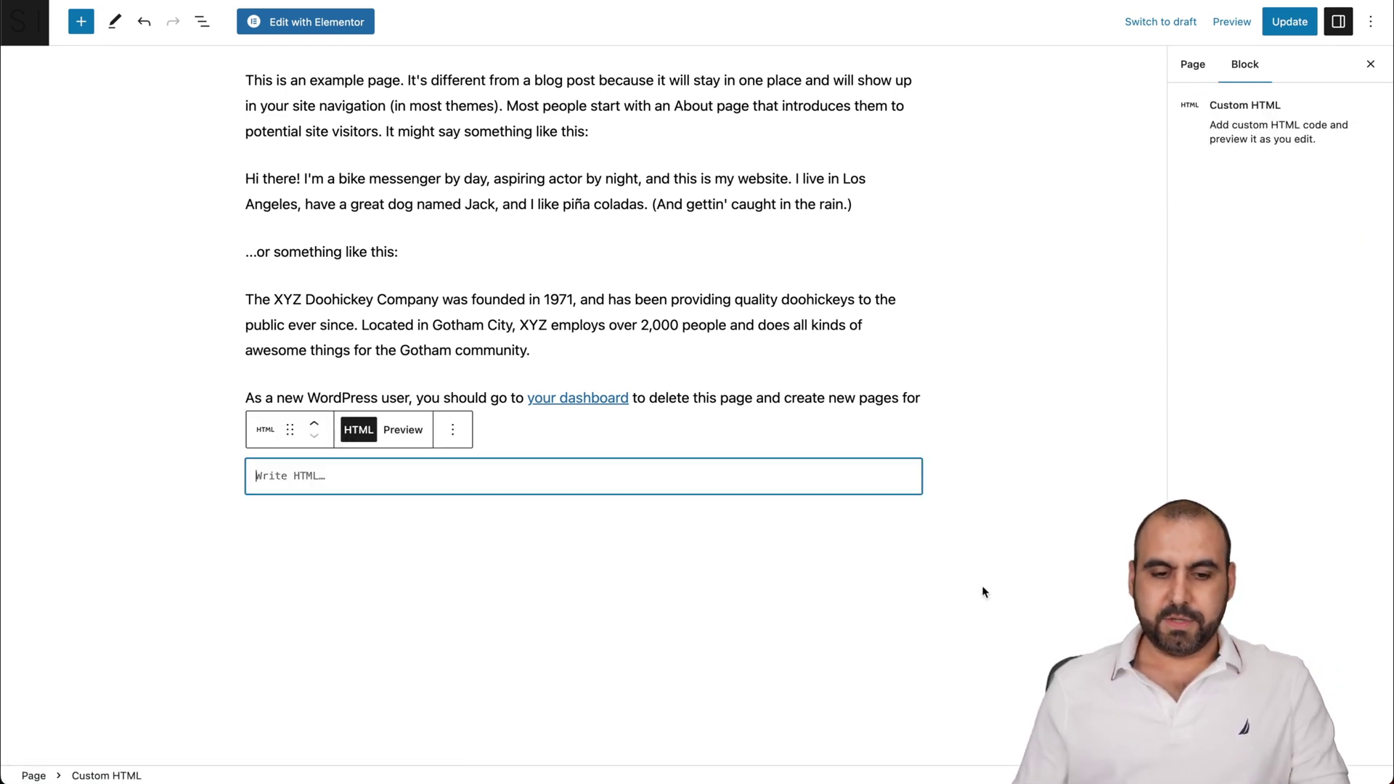
key(ctrl+v)
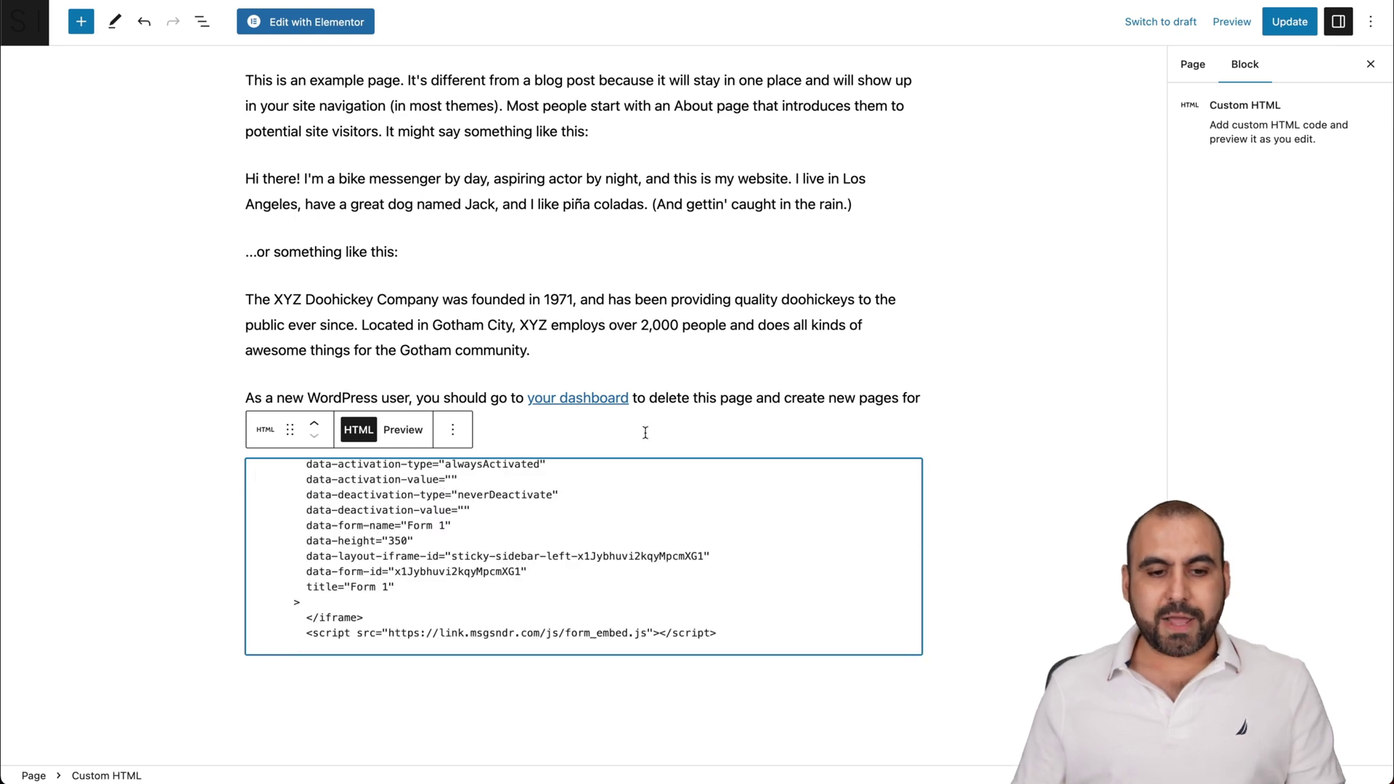
scroll(614, 373, up, 3)
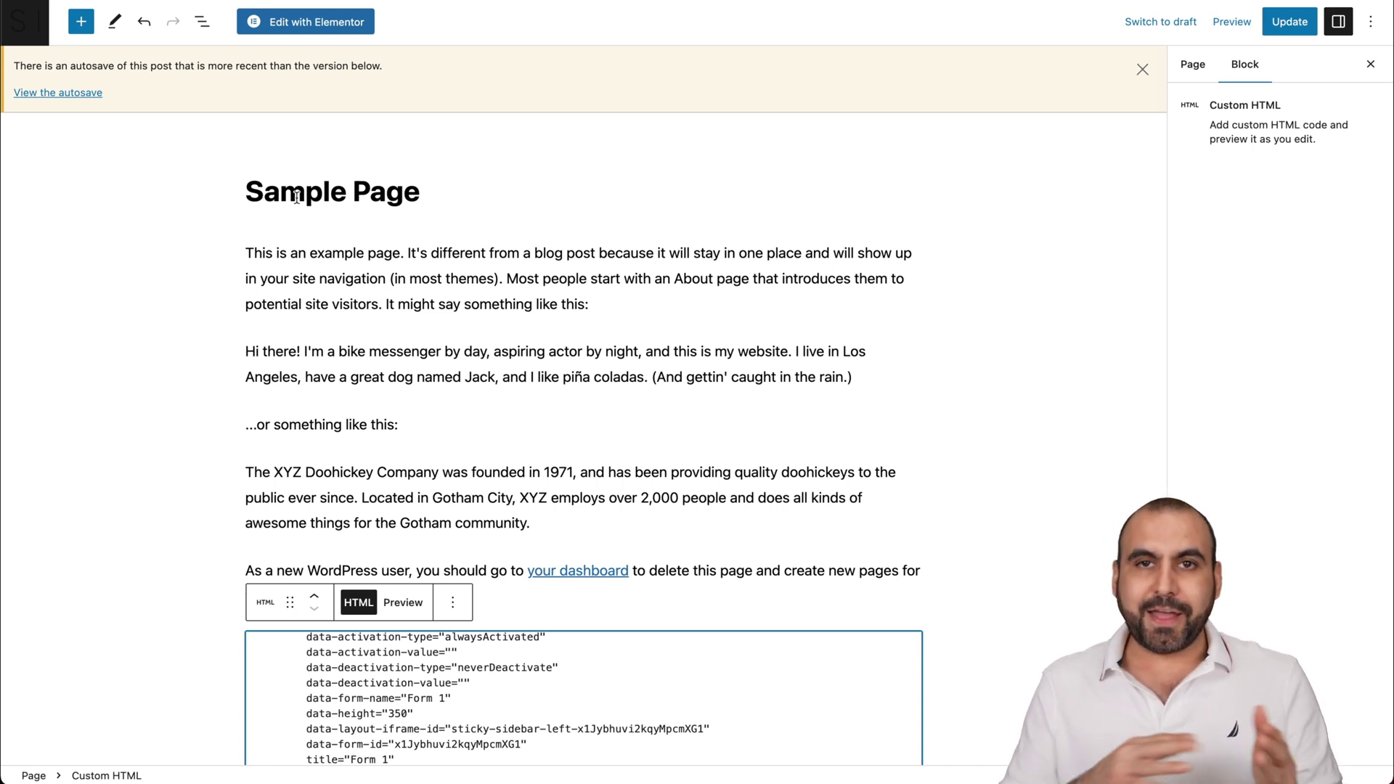
click(463, 602)
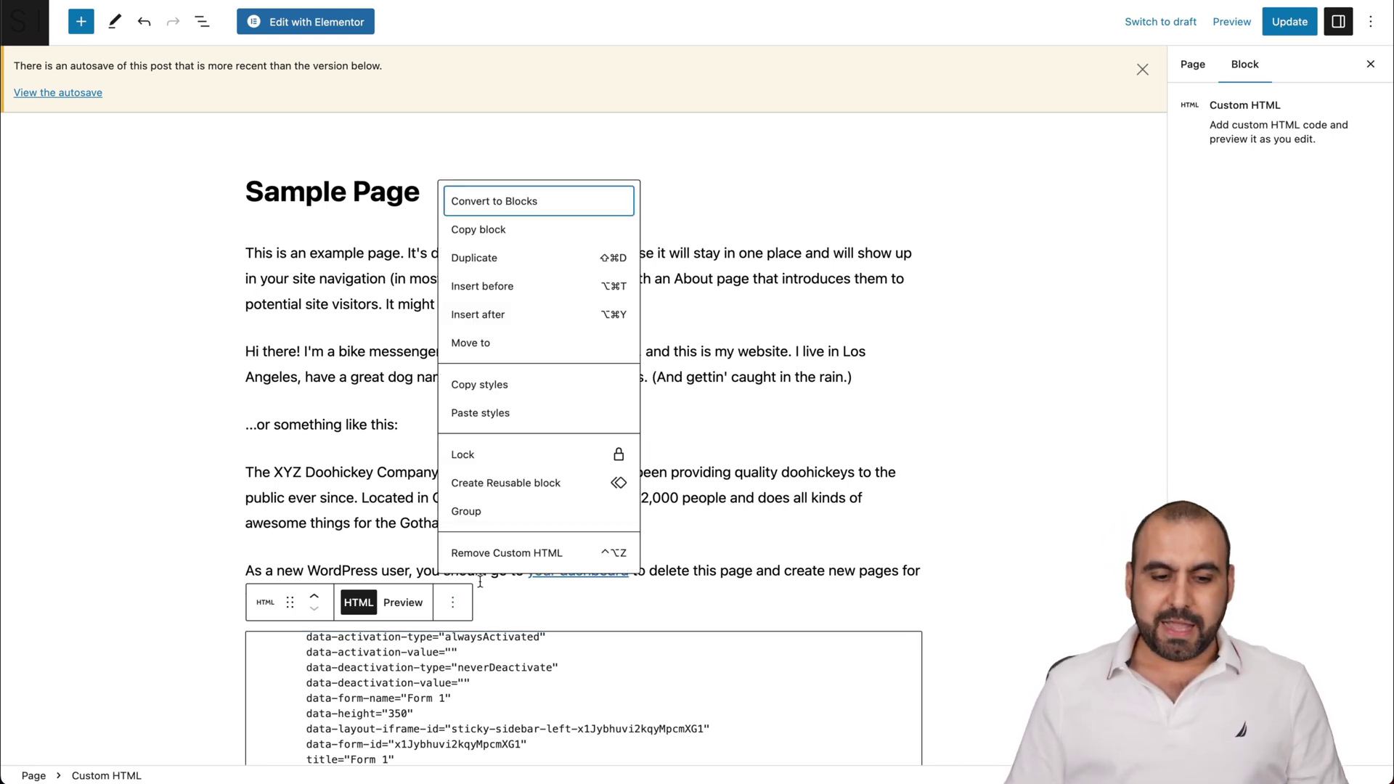
click(518, 556)
click(1034, 267)
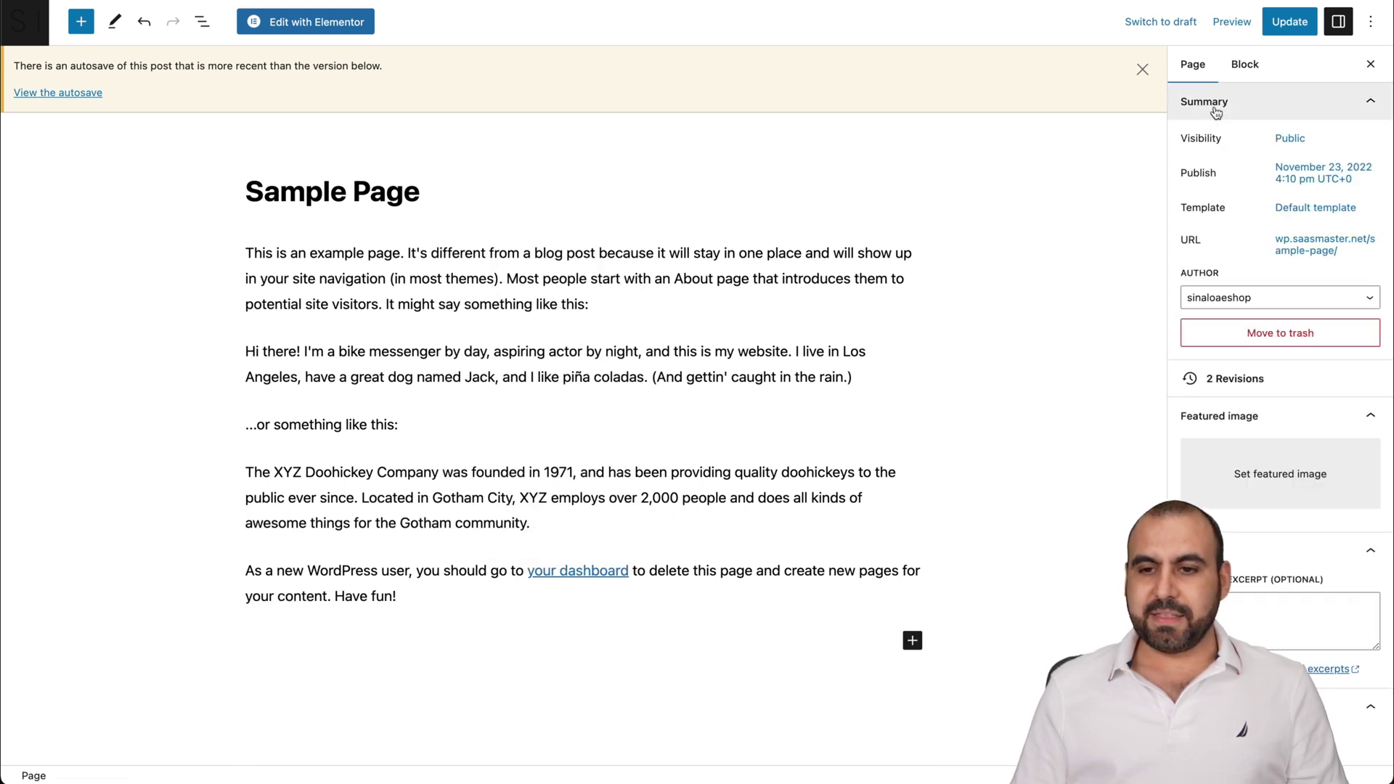
Step: Save the Sample Page, then show Form 1's Styles panel with the embed dialog closed
click(1289, 21)
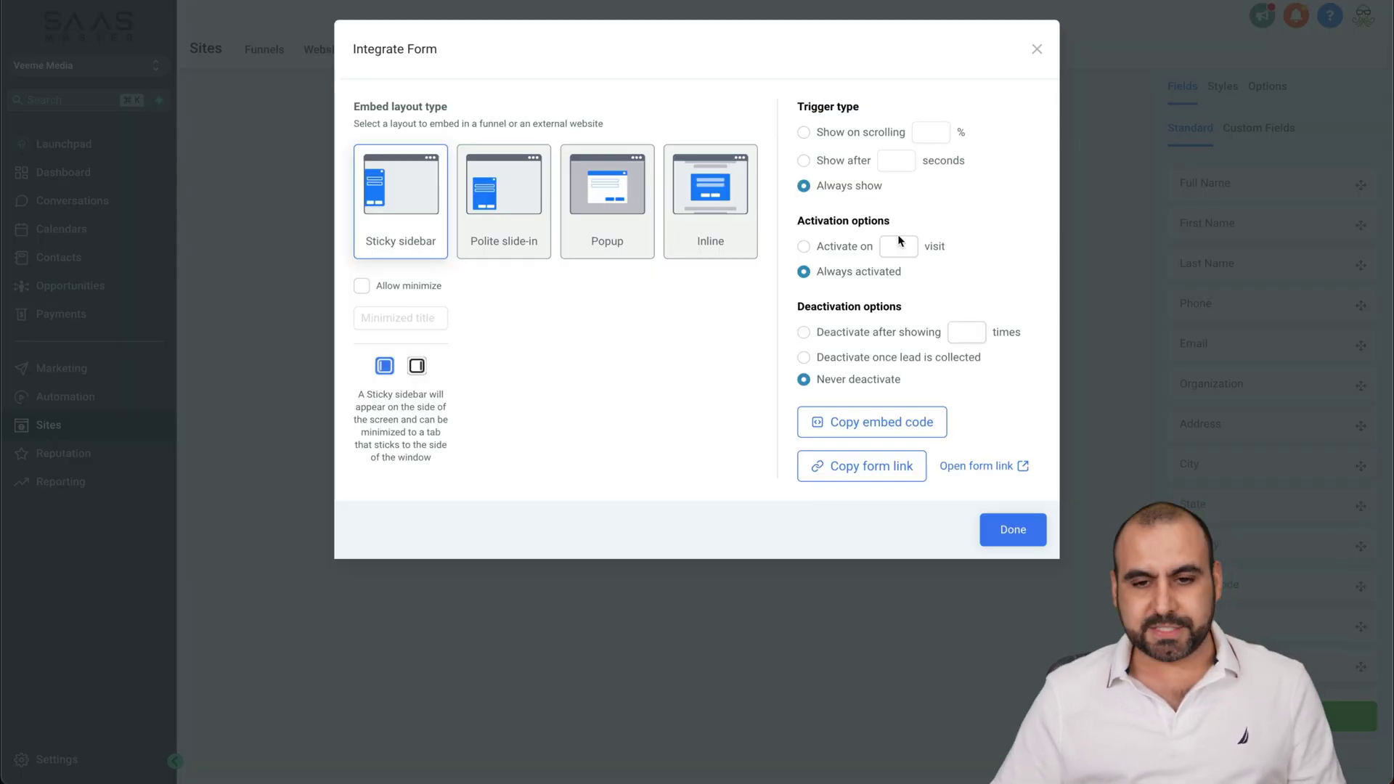
click(1037, 50)
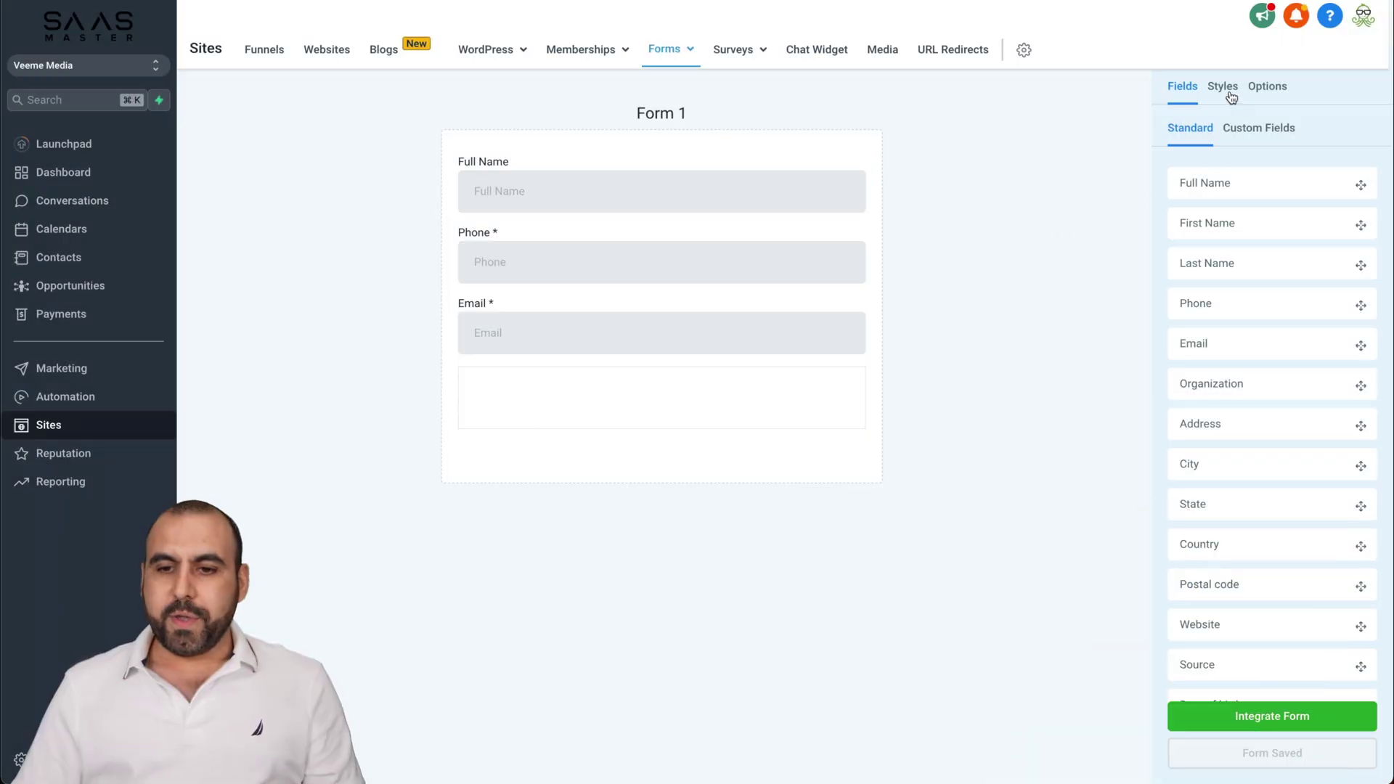
click(1223, 88)
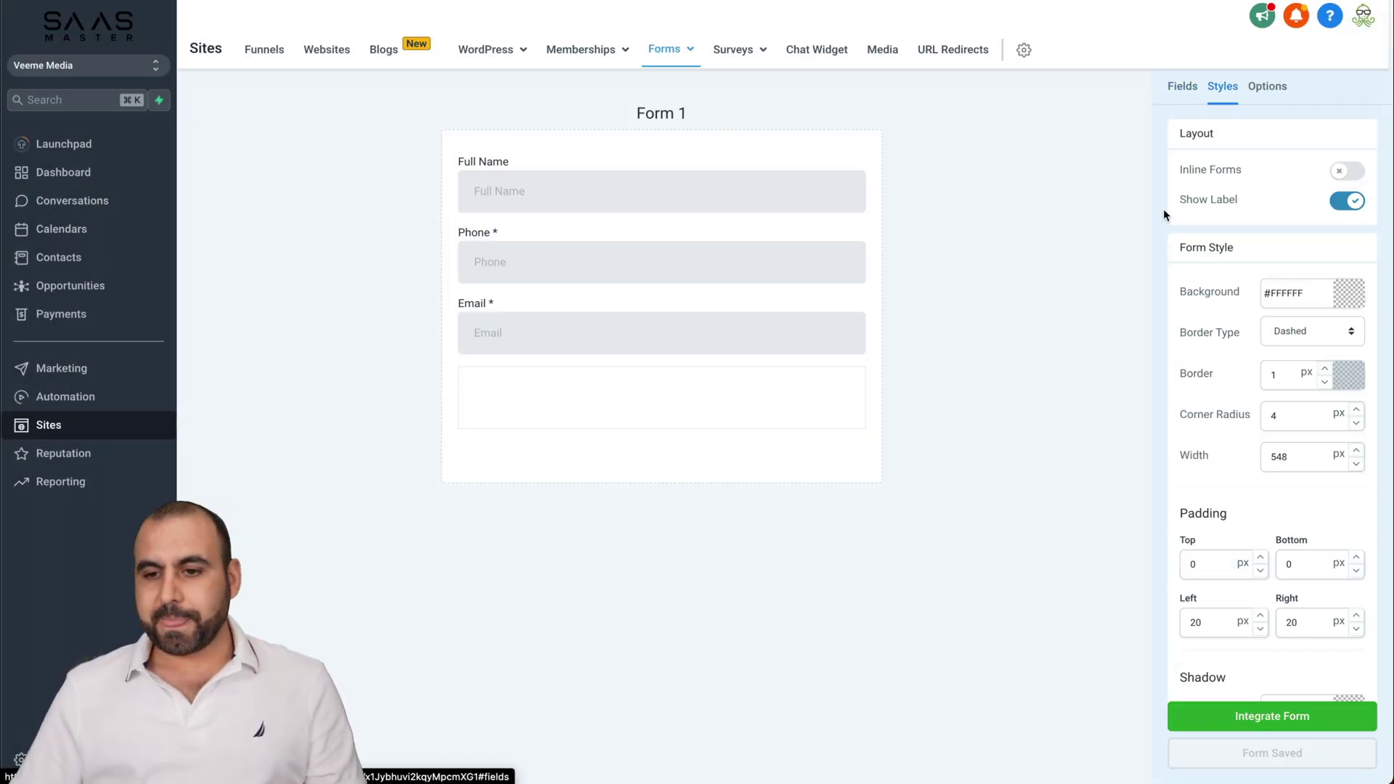
Step: Hide the field labels and keep the fields stacked vertically
click(1352, 173)
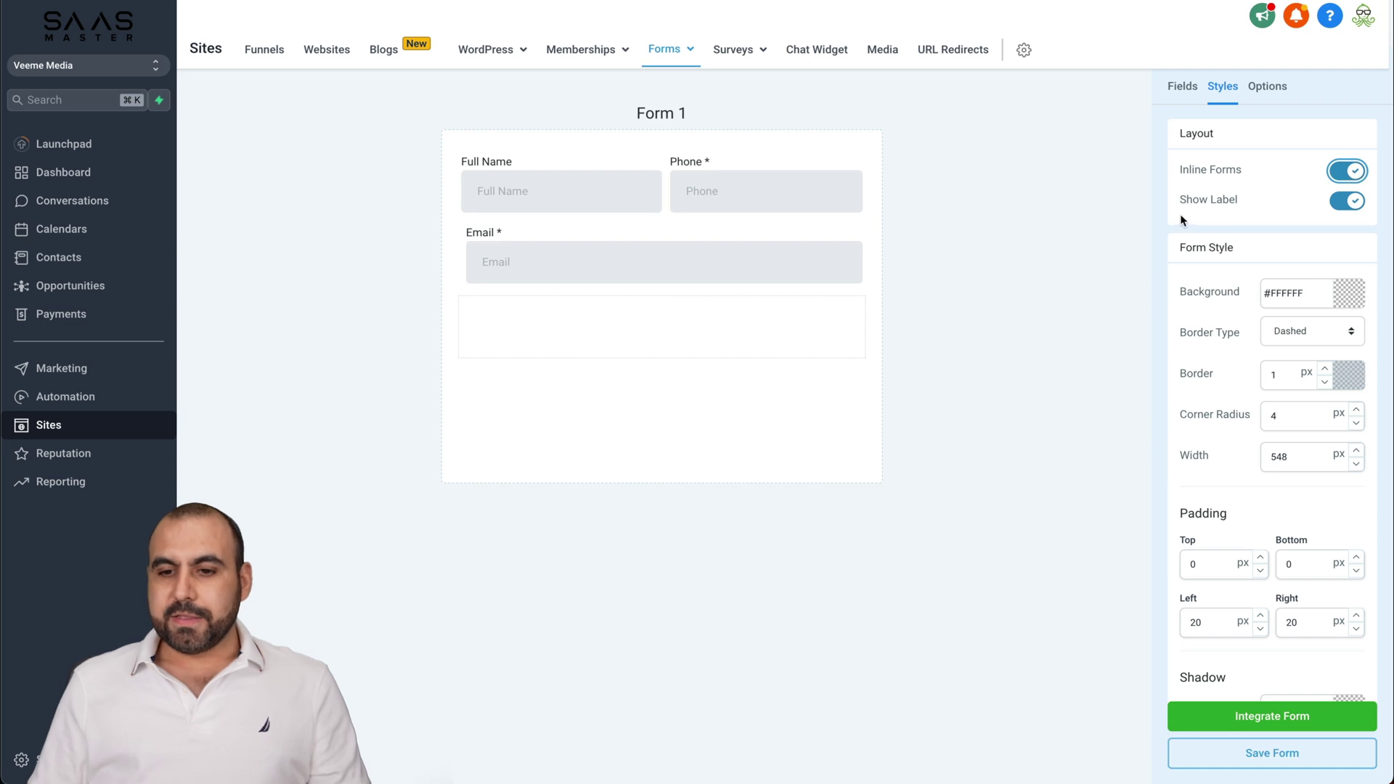
click(1351, 206)
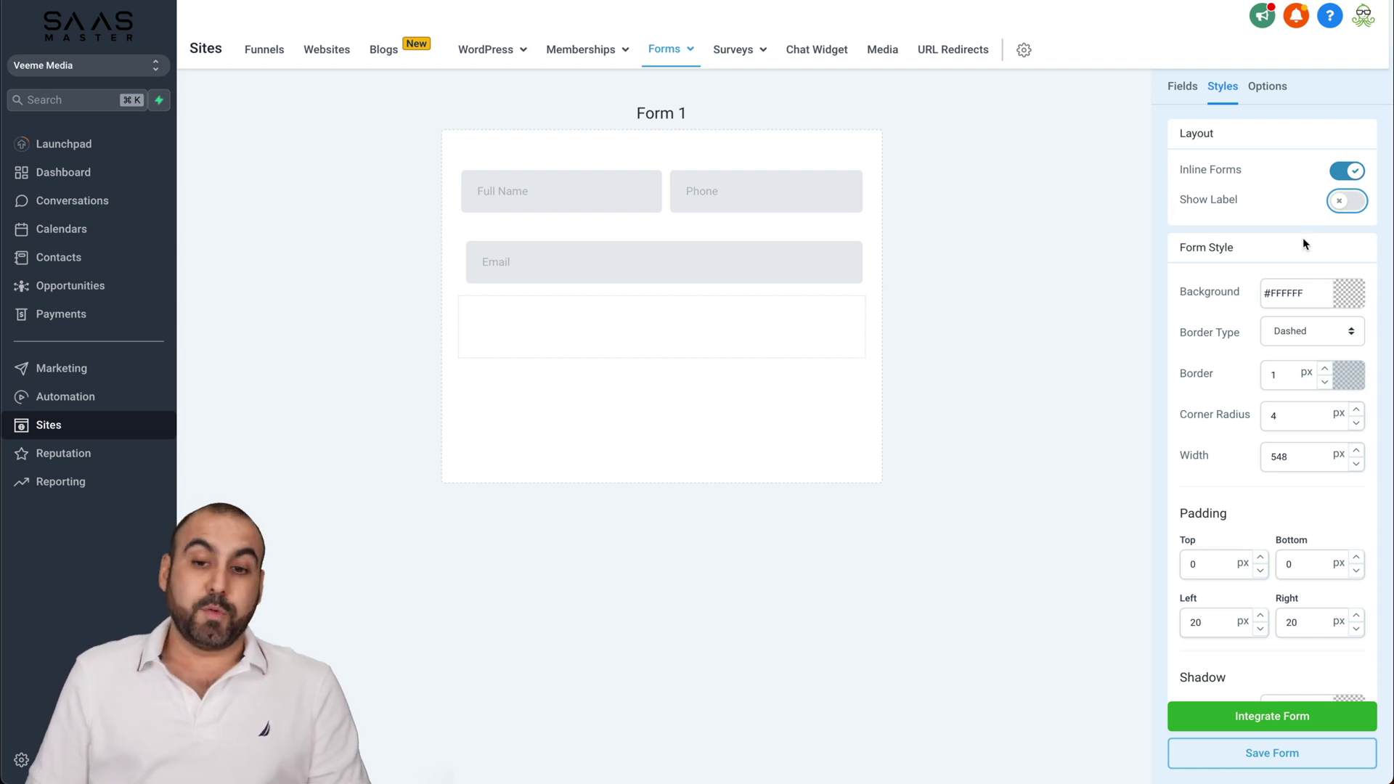
scroll(1302, 237, down, 1)
scroll(1302, 238, up, 1)
click(1347, 171)
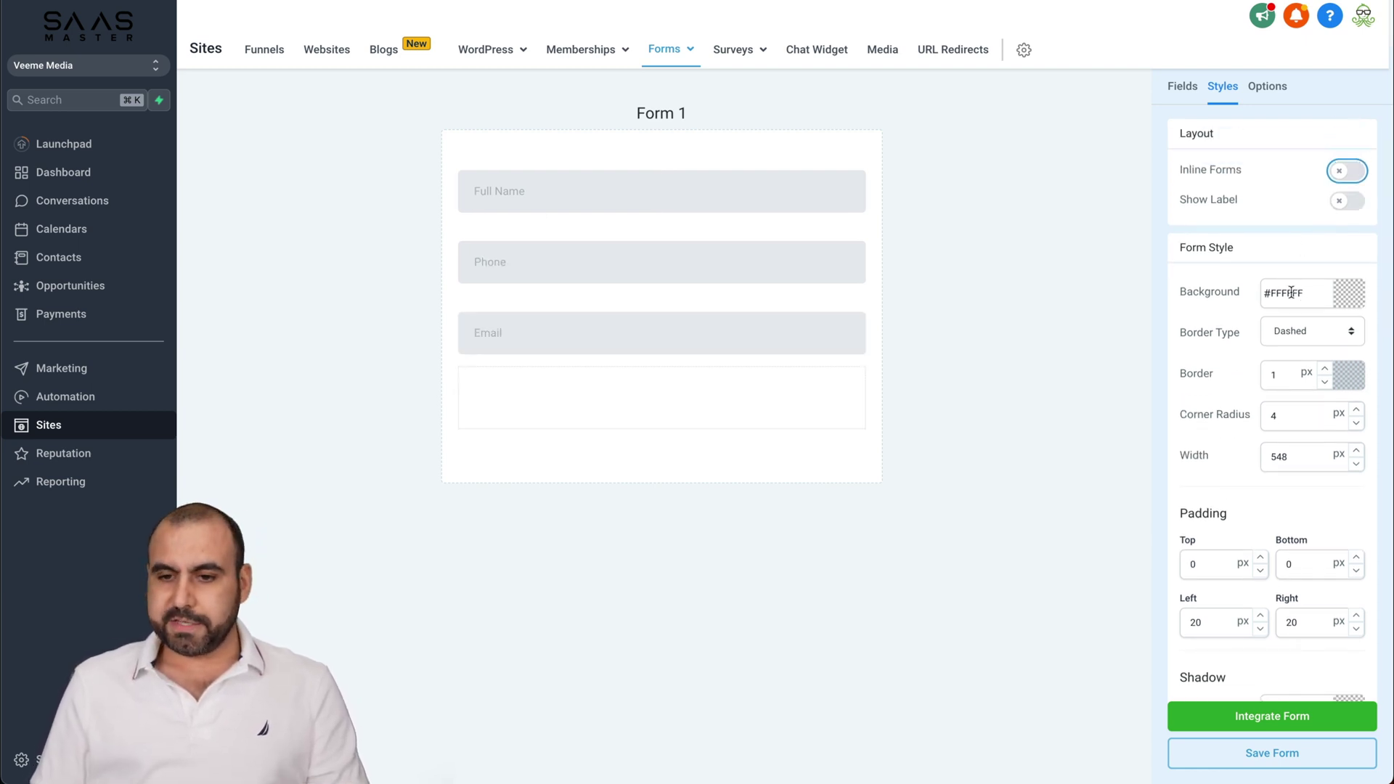
scroll(1290, 292, down, 1)
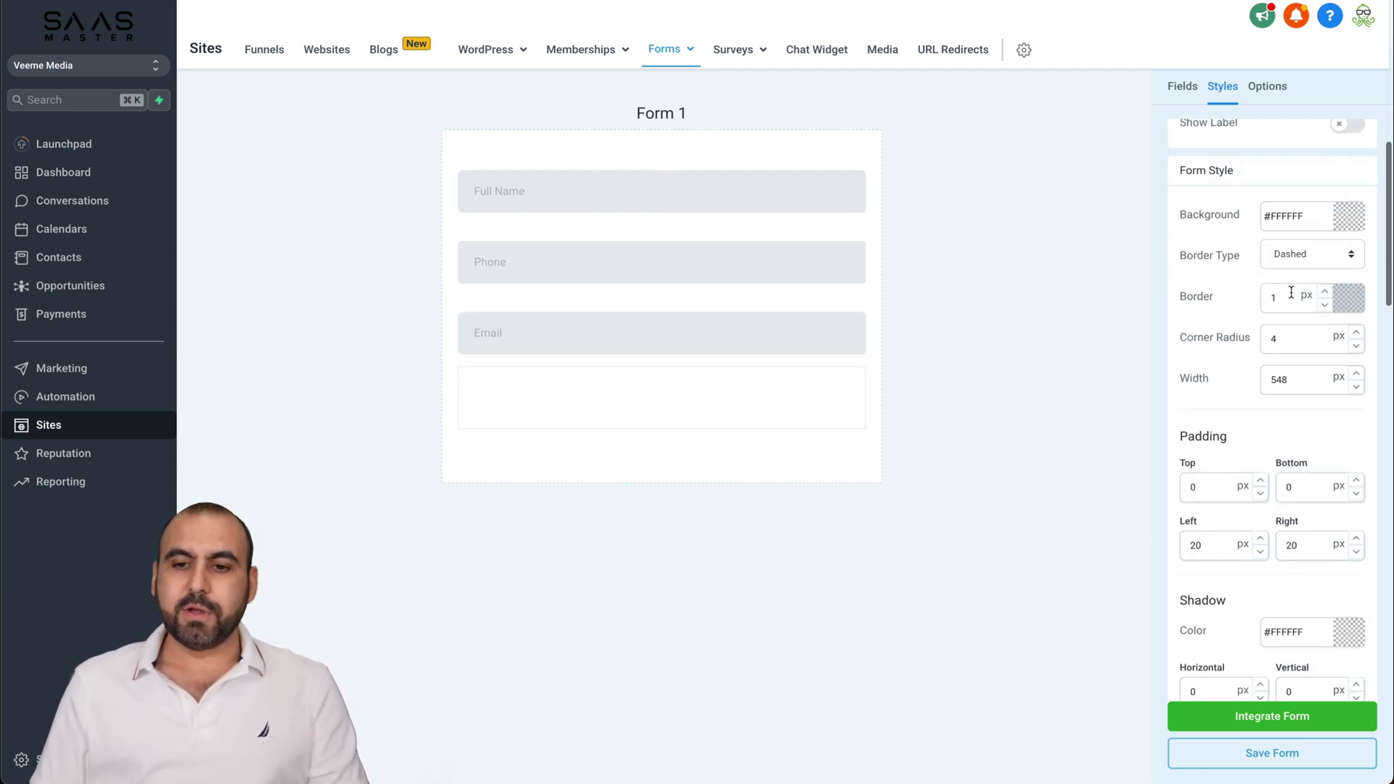
Step: Set the form border to a solid 1 px line
click(1344, 255)
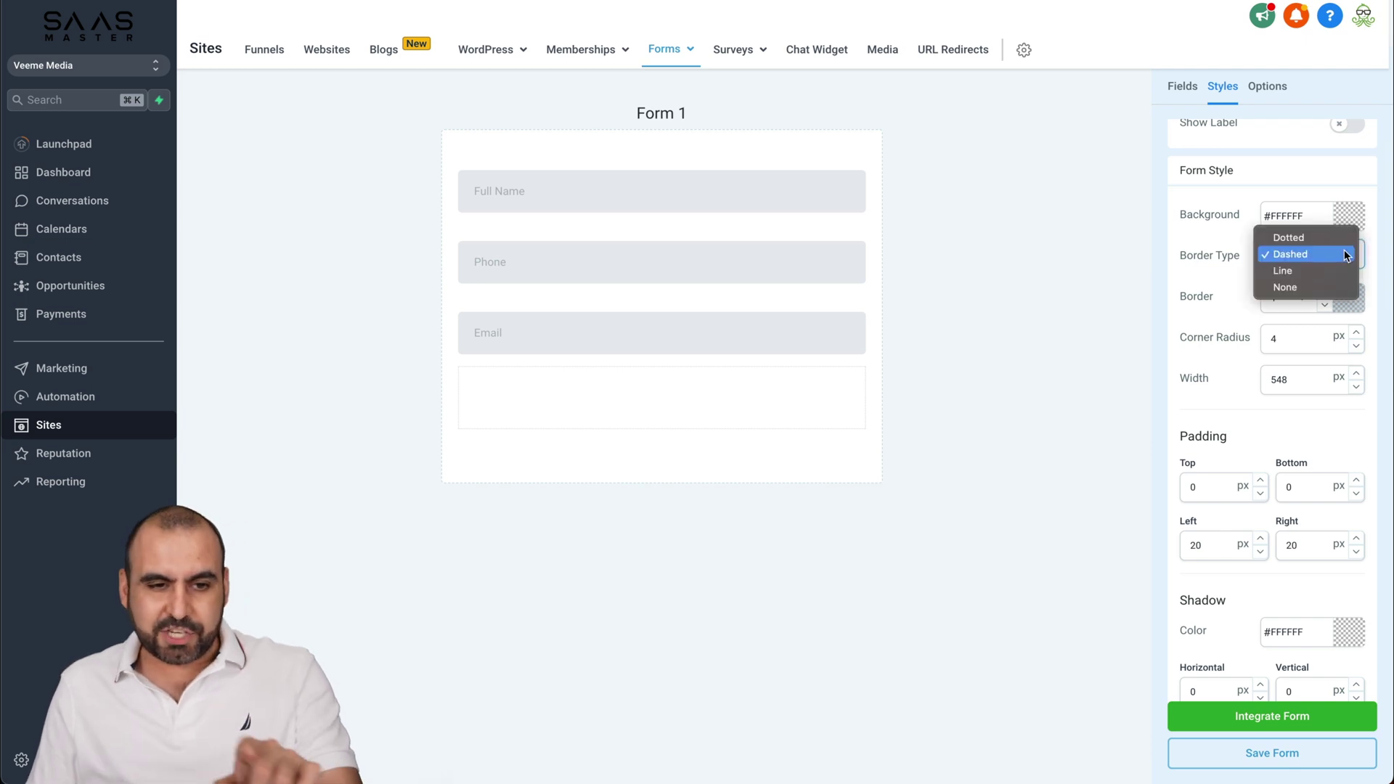
click(1303, 273)
click(1305, 250)
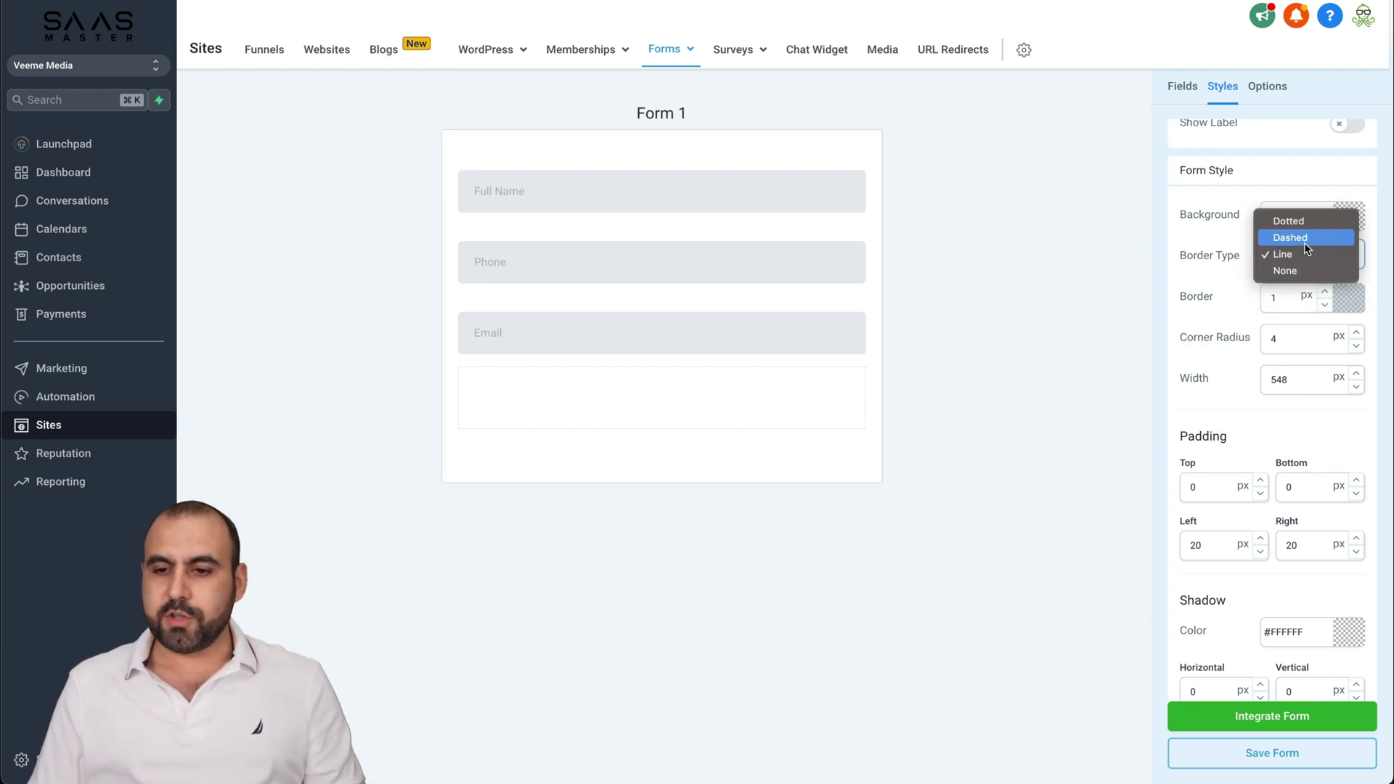
click(1222, 289)
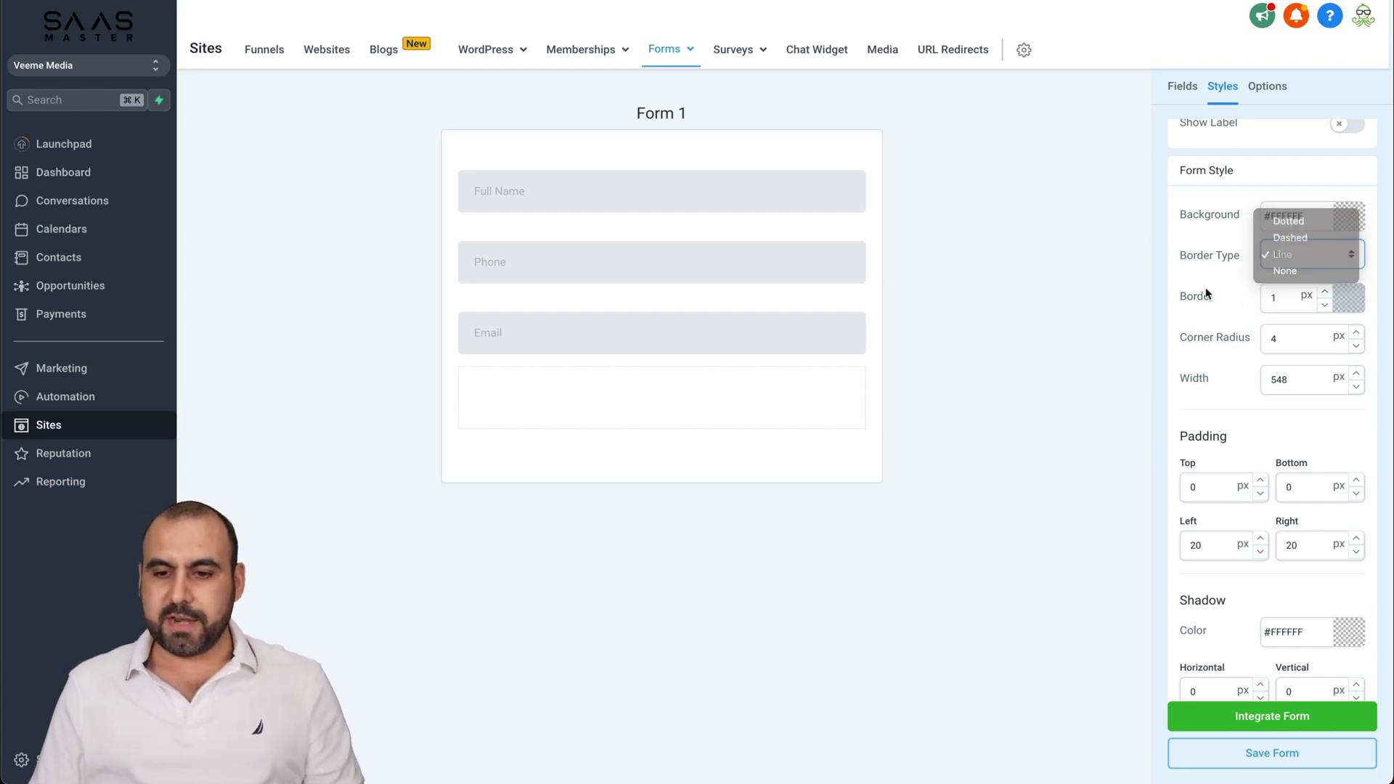
click(1322, 294)
click(1321, 295)
click(1325, 307)
click(1325, 308)
click(1325, 307)
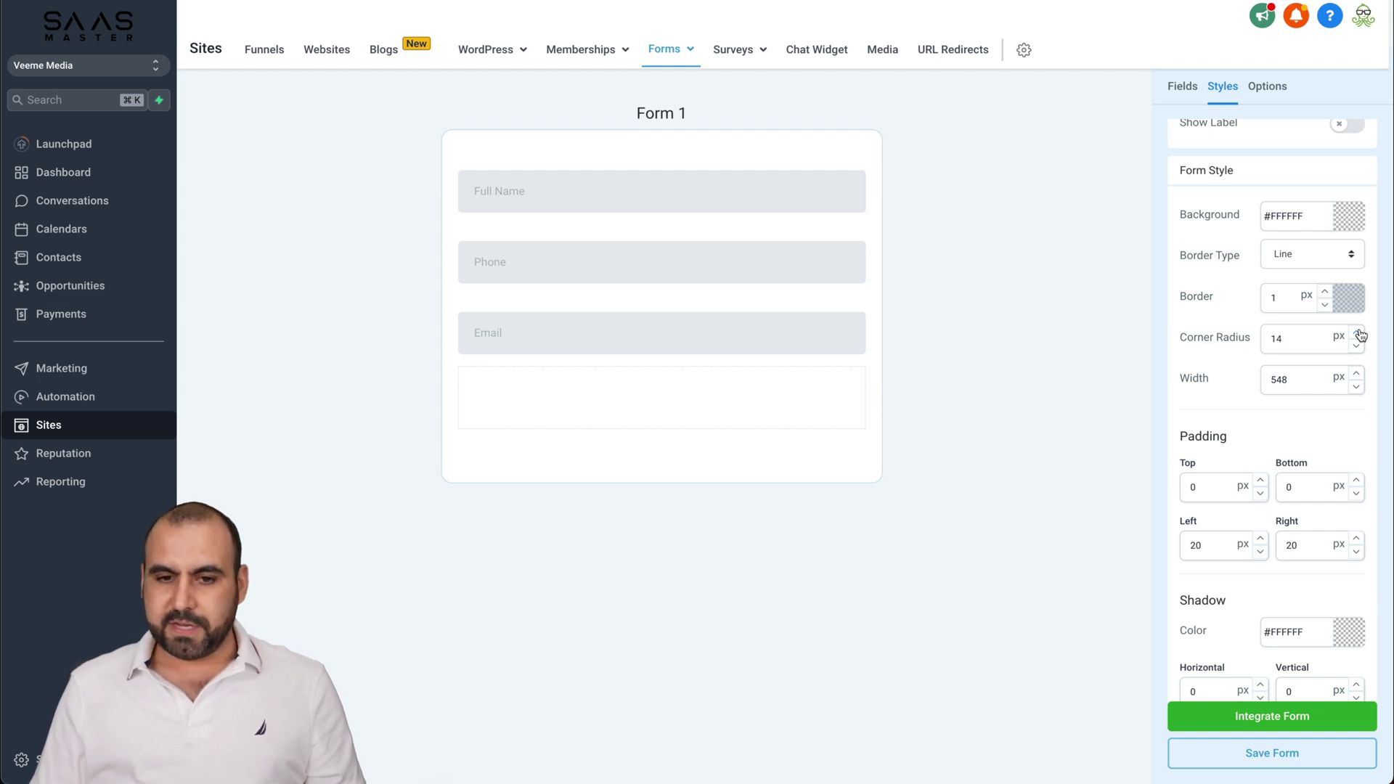
Step: Change the form width from 548 to 300 px
scroll(1322, 380, down, 1)
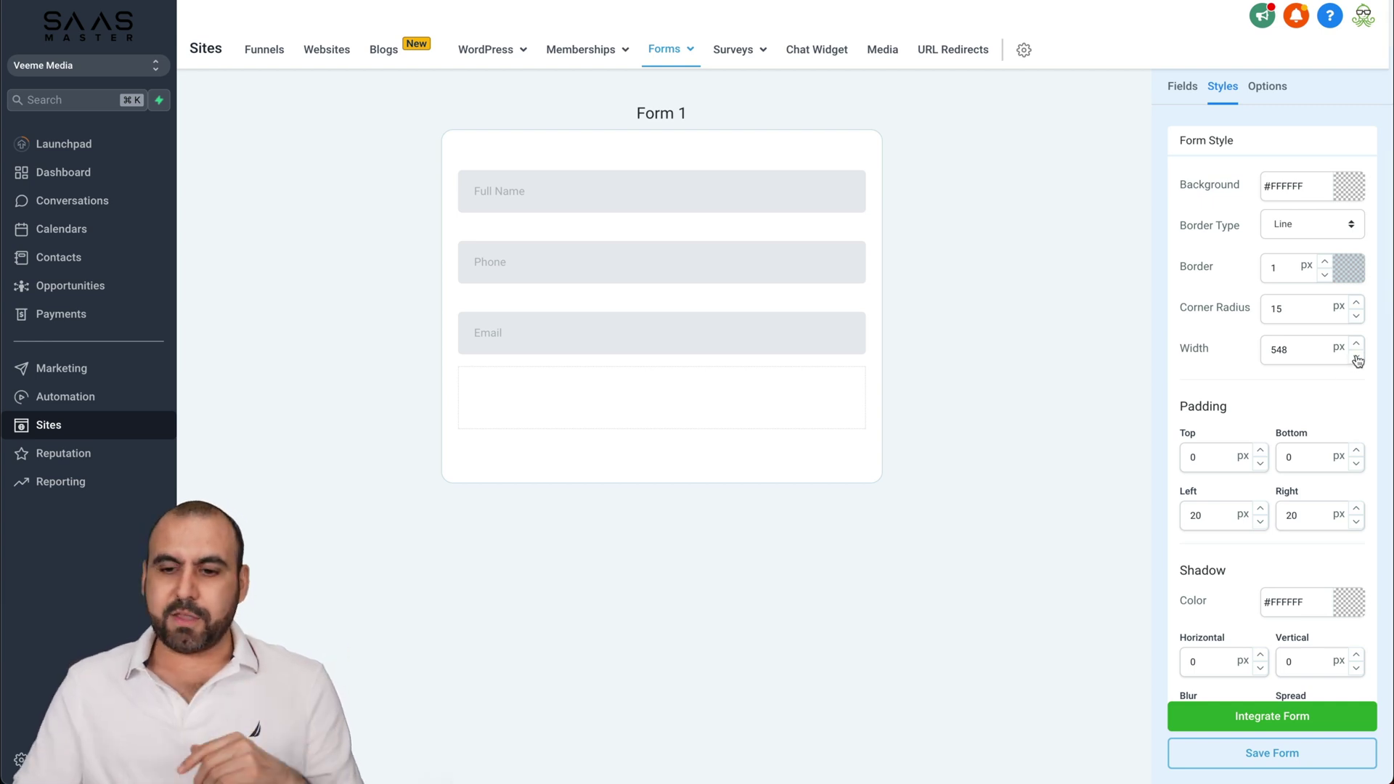
double_click(1299, 349)
text(30)
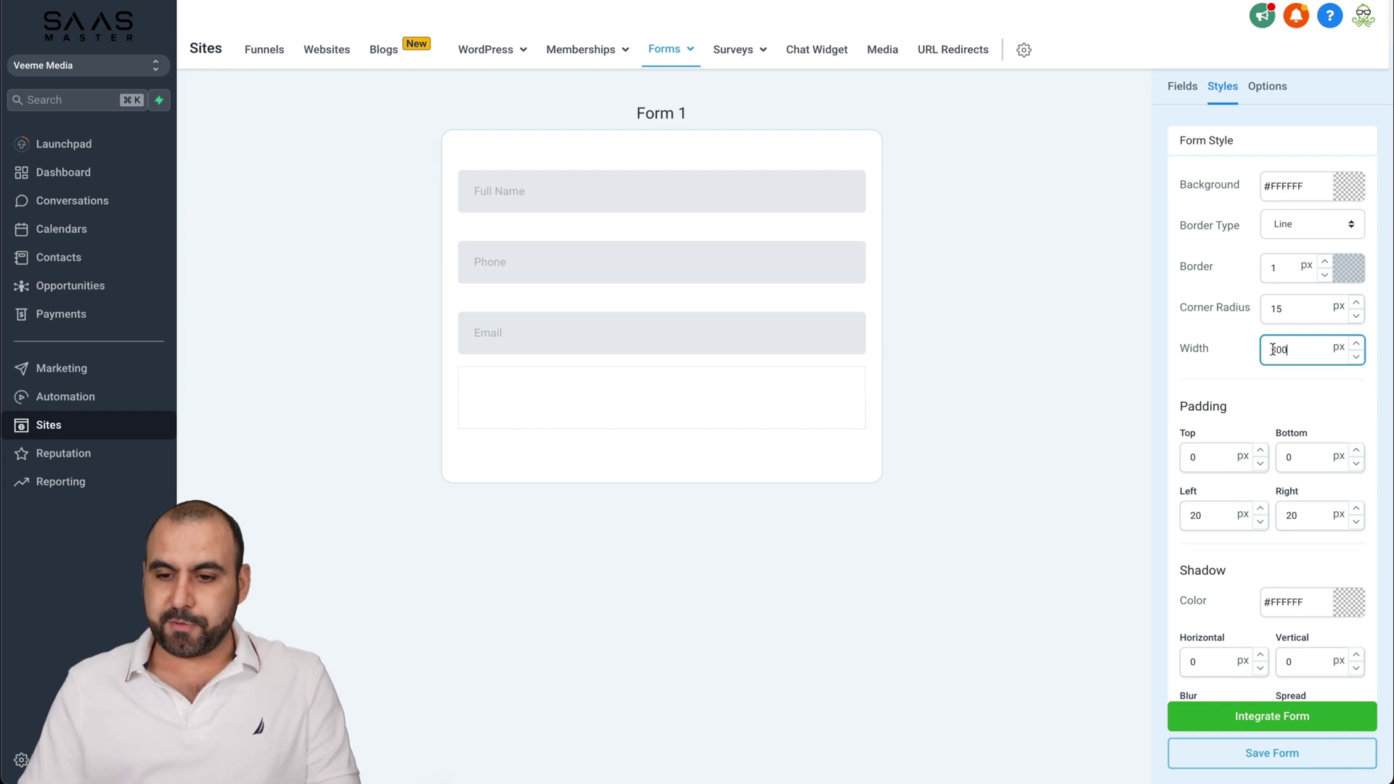
text(0)
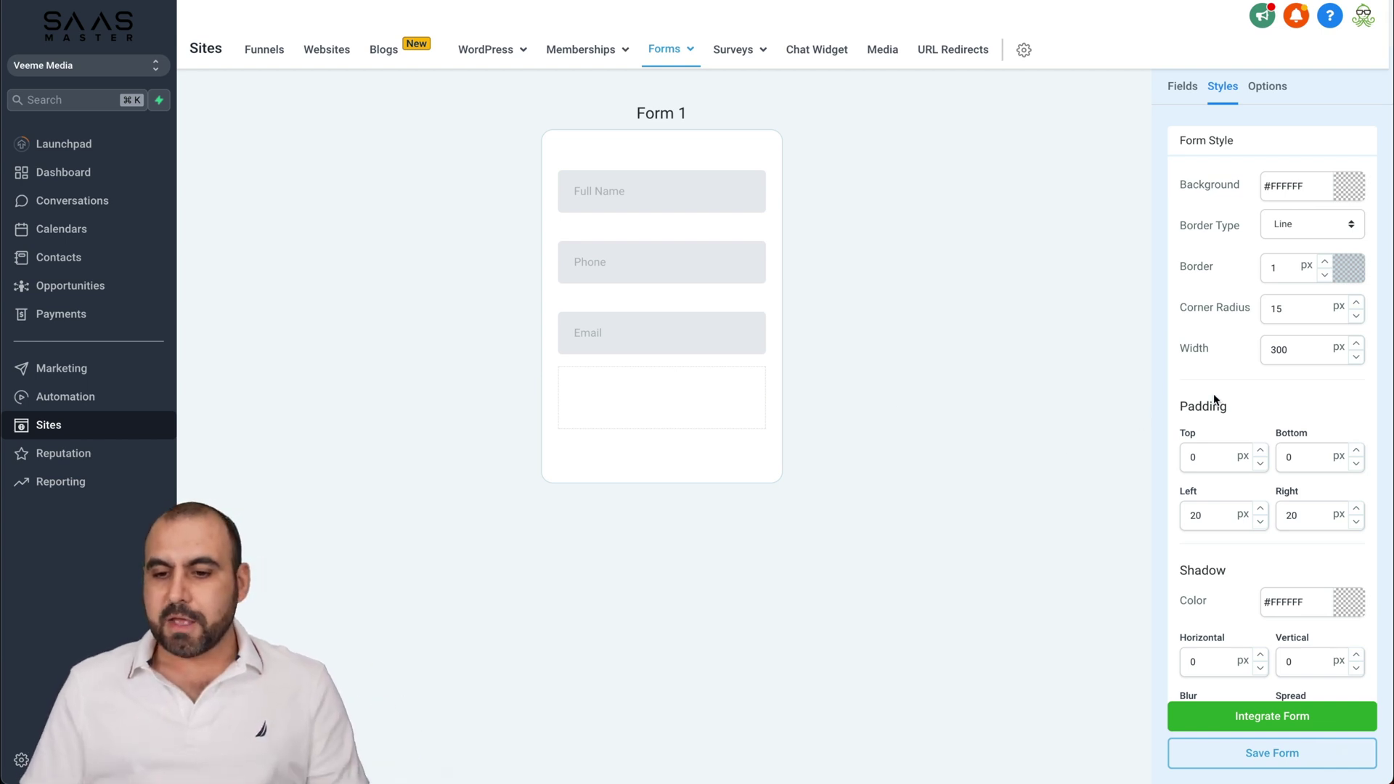
scroll(1216, 392, down, 3)
Step: Give the form a grey drop shadow with blur 14 and spread 4
scroll(1229, 334, down, 1)
scroll(1294, 435, down, 4)
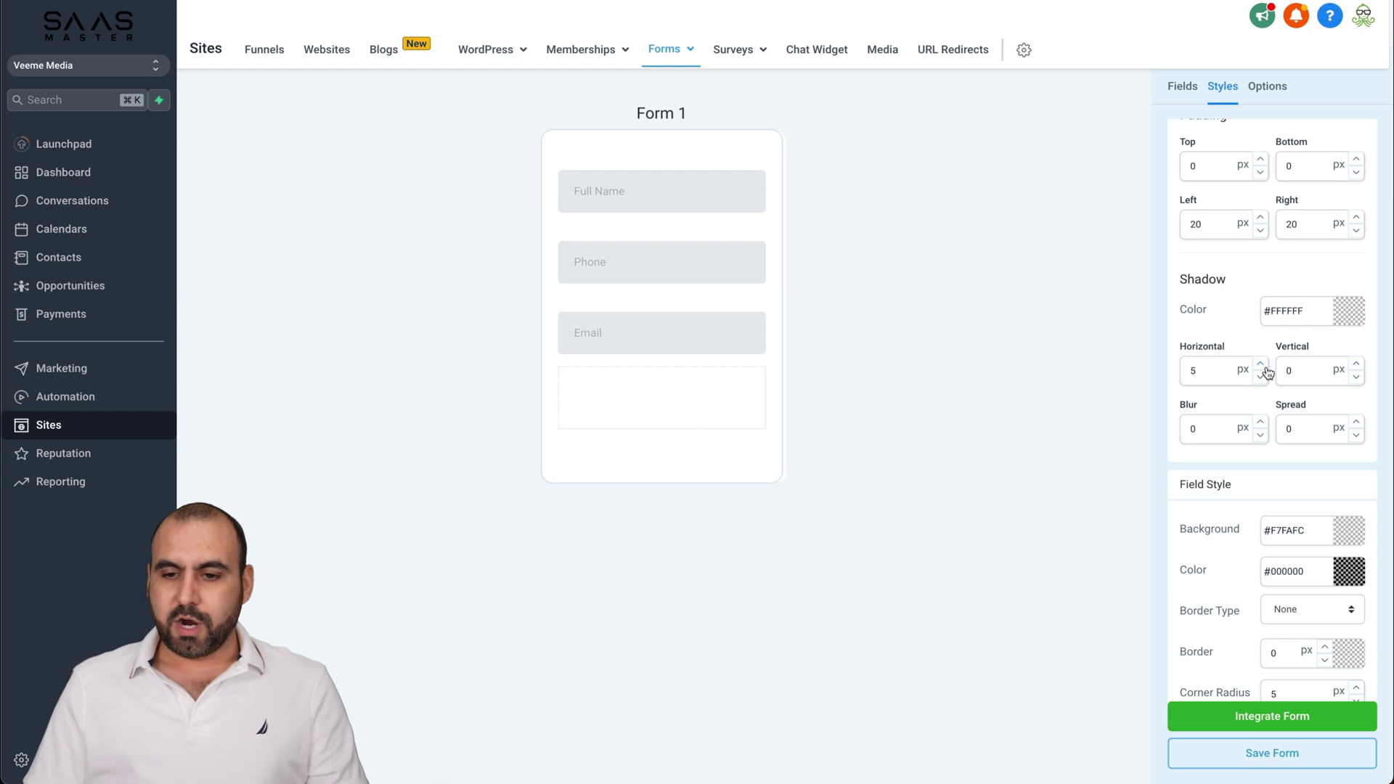
click(1344, 320)
drag(1192, 378, 1183, 377)
click(1181, 375)
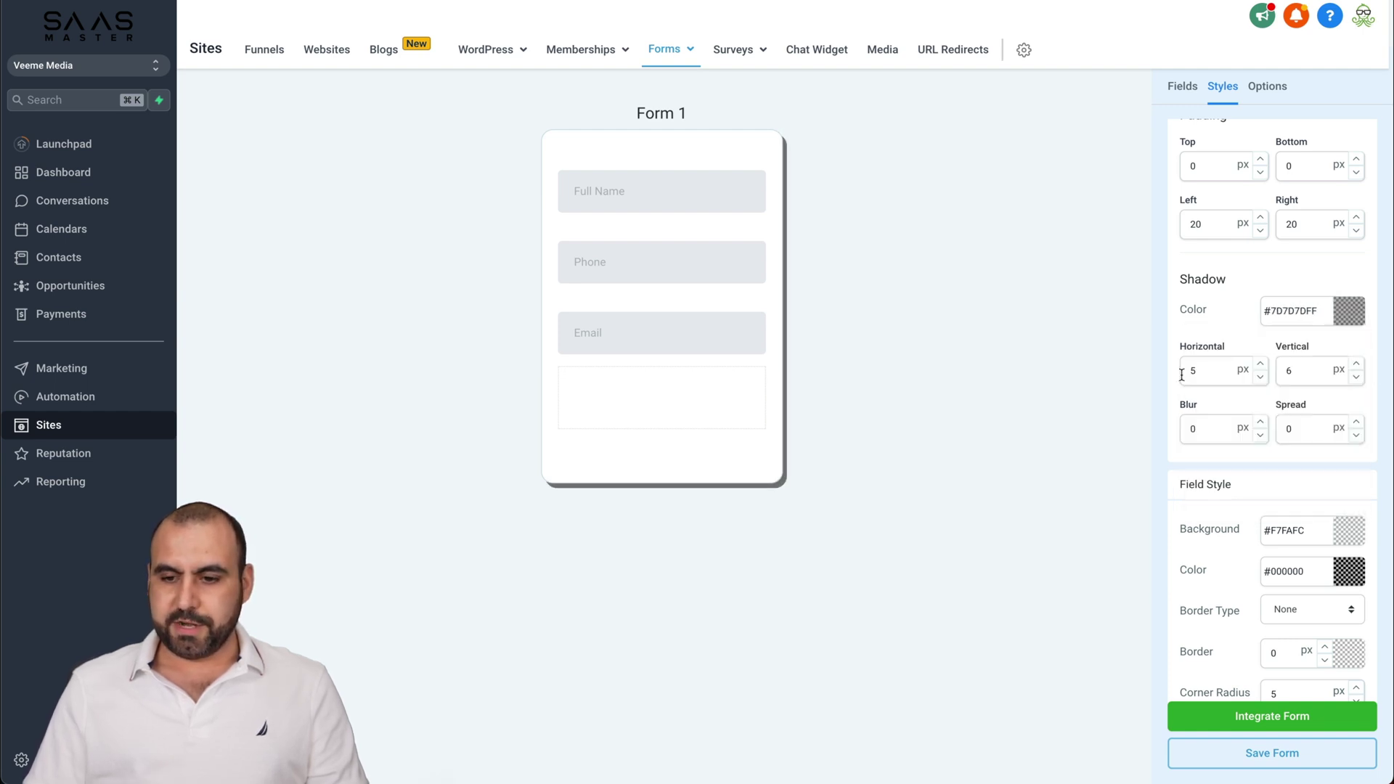
click(1260, 421)
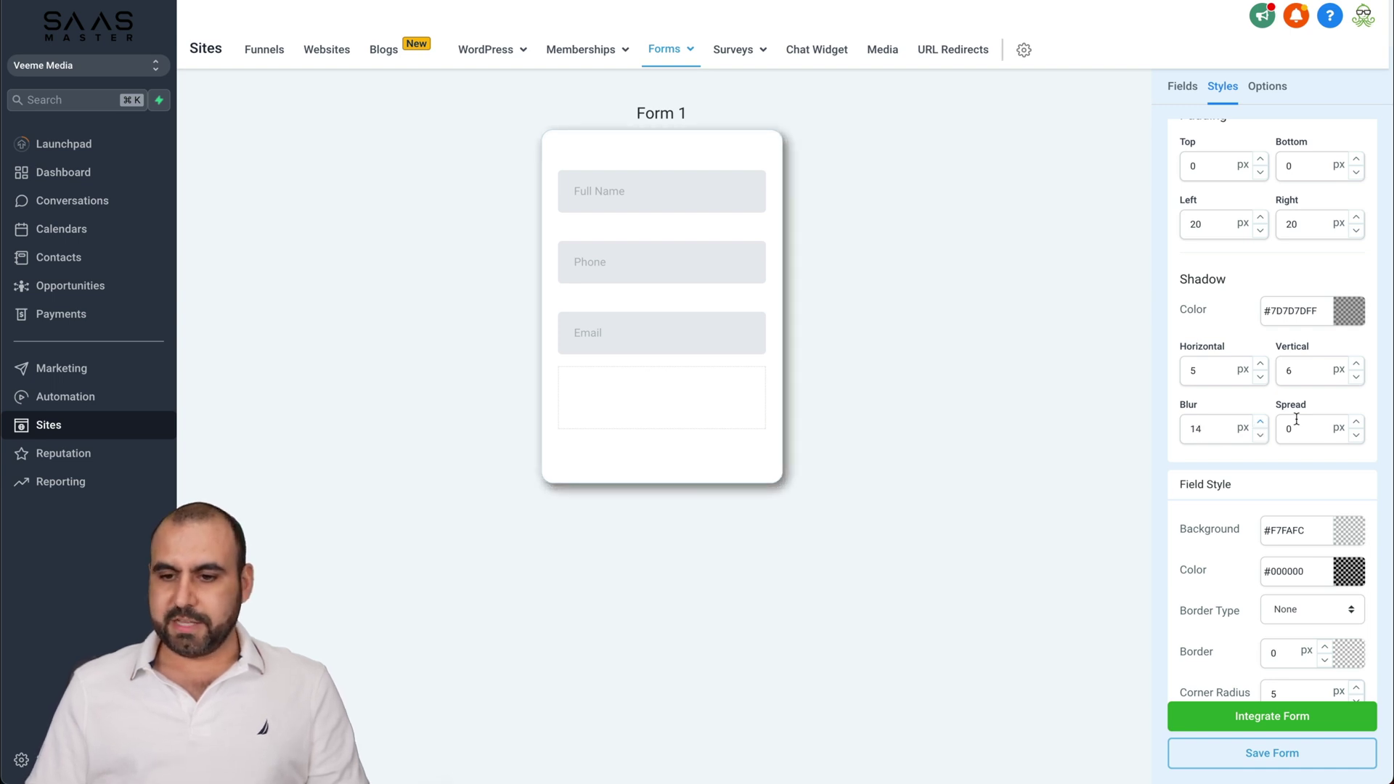
click(1355, 422)
click(1355, 422)
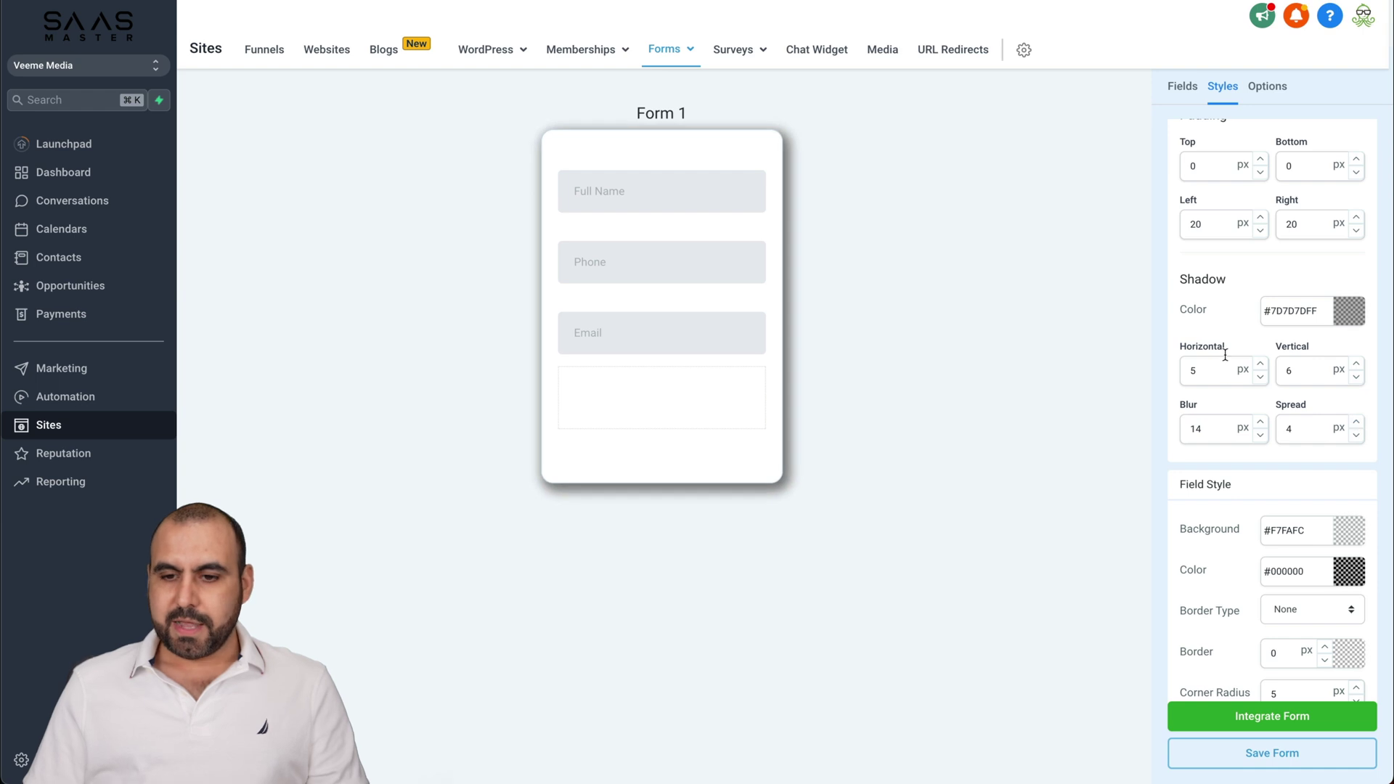
Step: Inspect the form's custom CSS box and leave it empty
scroll(1225, 344, down, 1)
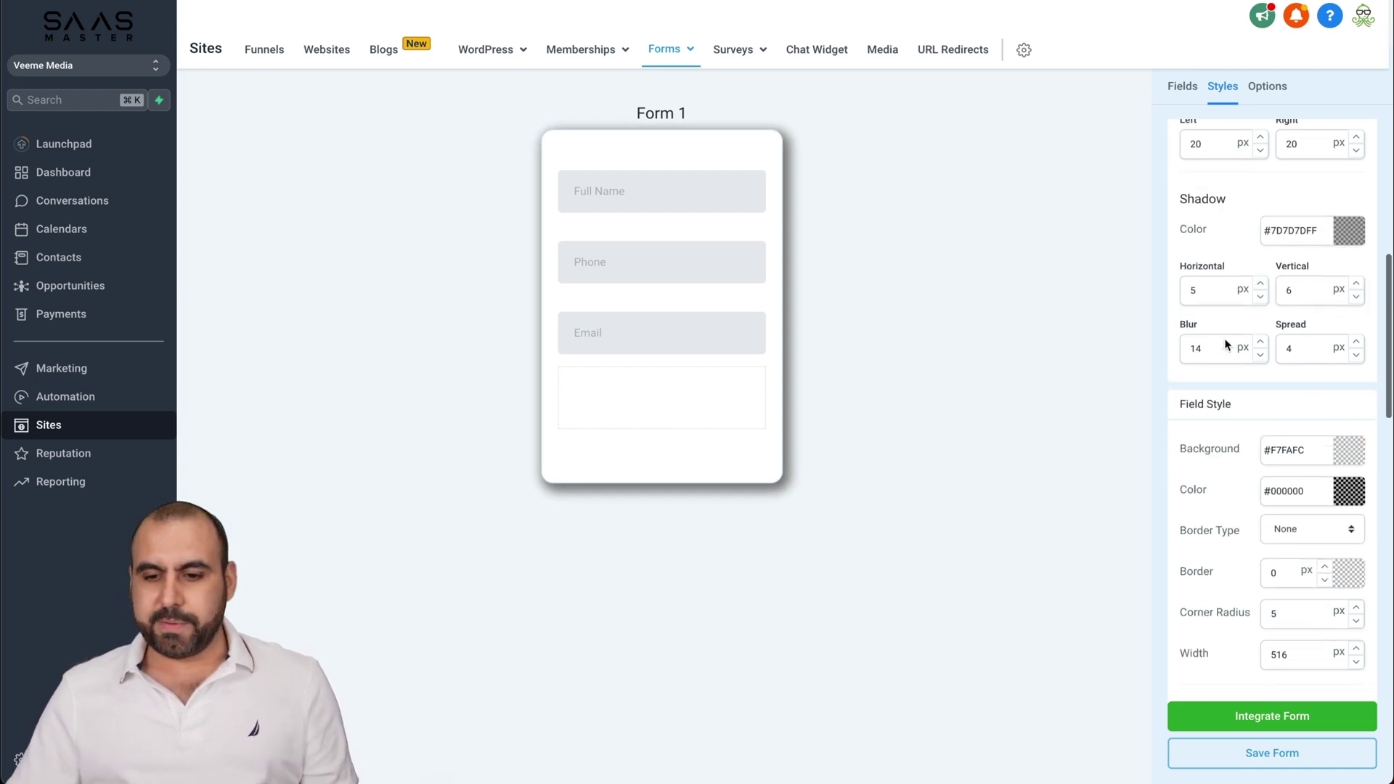
scroll(1225, 344, down, 2)
scroll(1222, 367, down, 1)
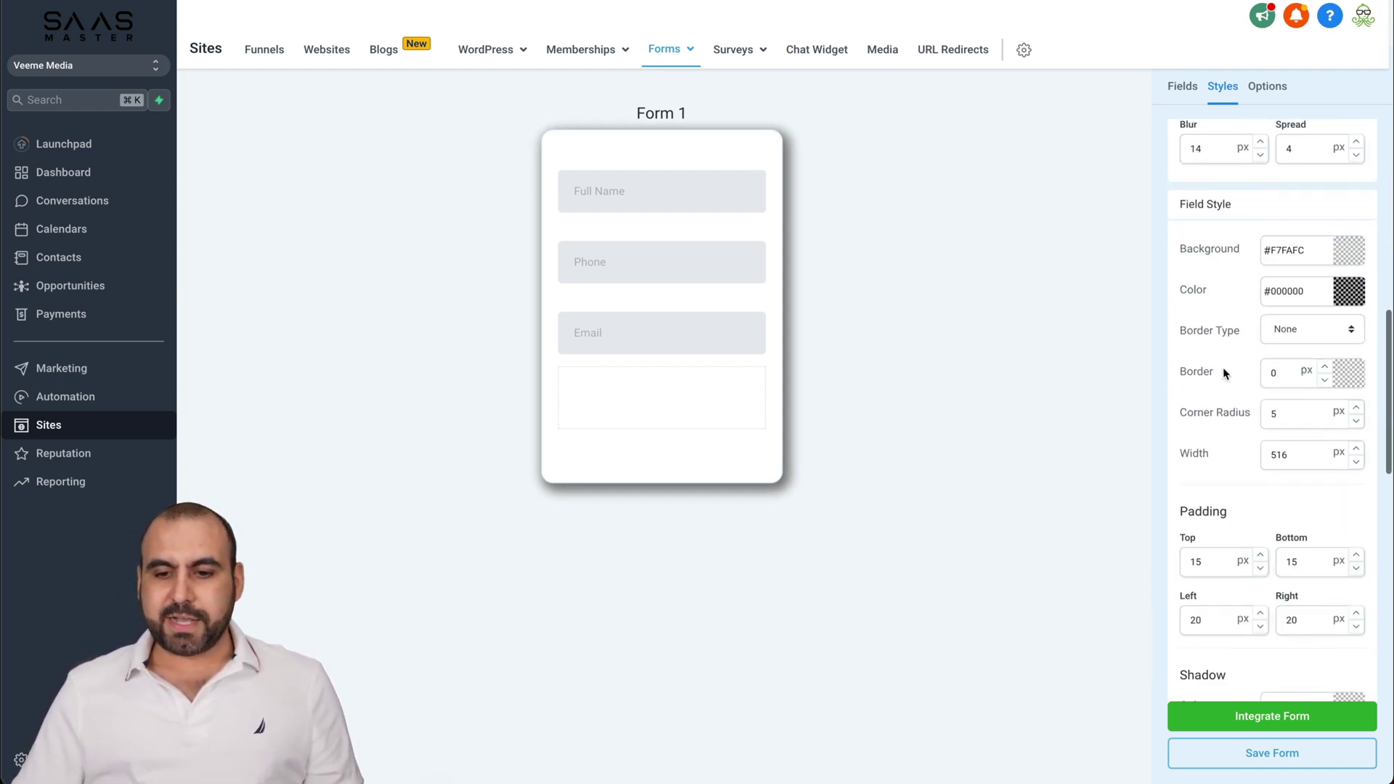
scroll(1230, 315, down, 2)
scroll(1238, 360, down, 1)
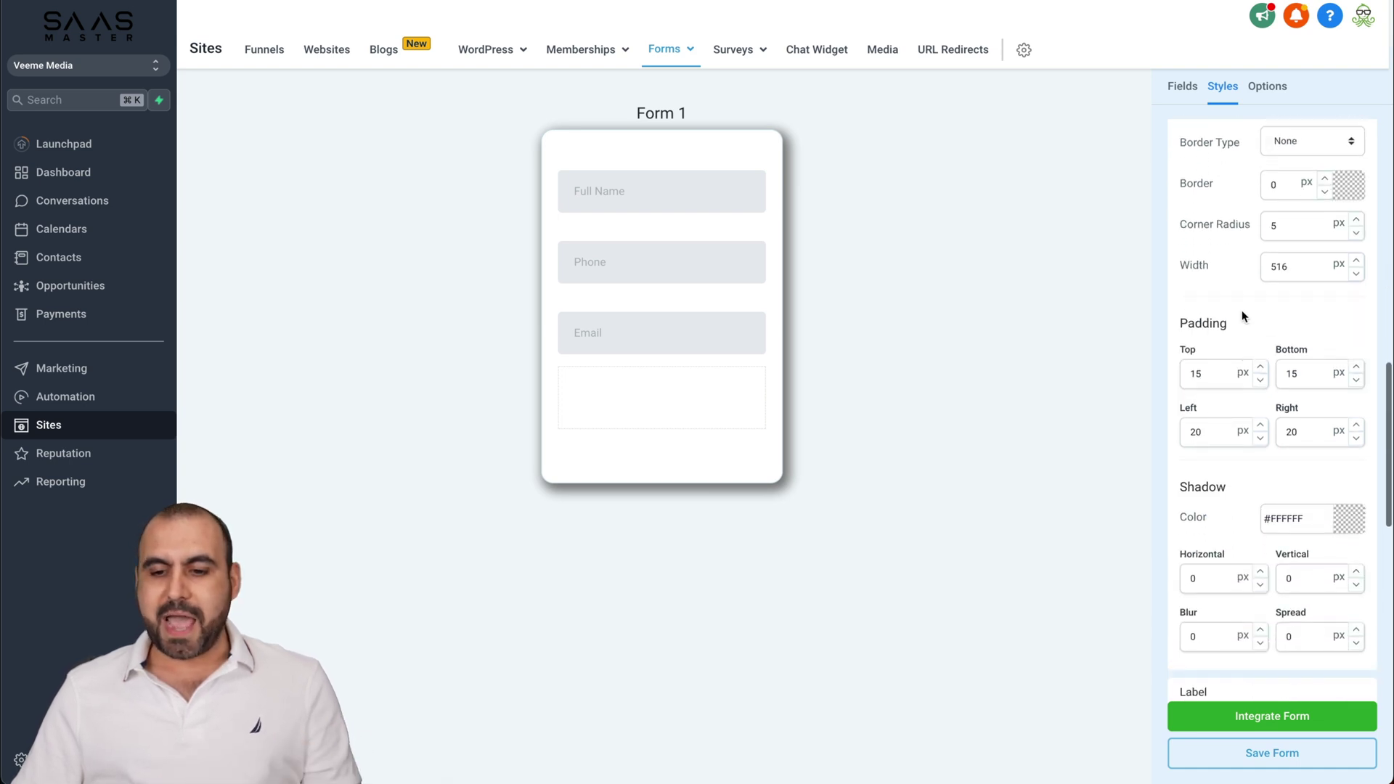
scroll(1241, 311, down, 4)
scroll(1191, 341, down, 1)
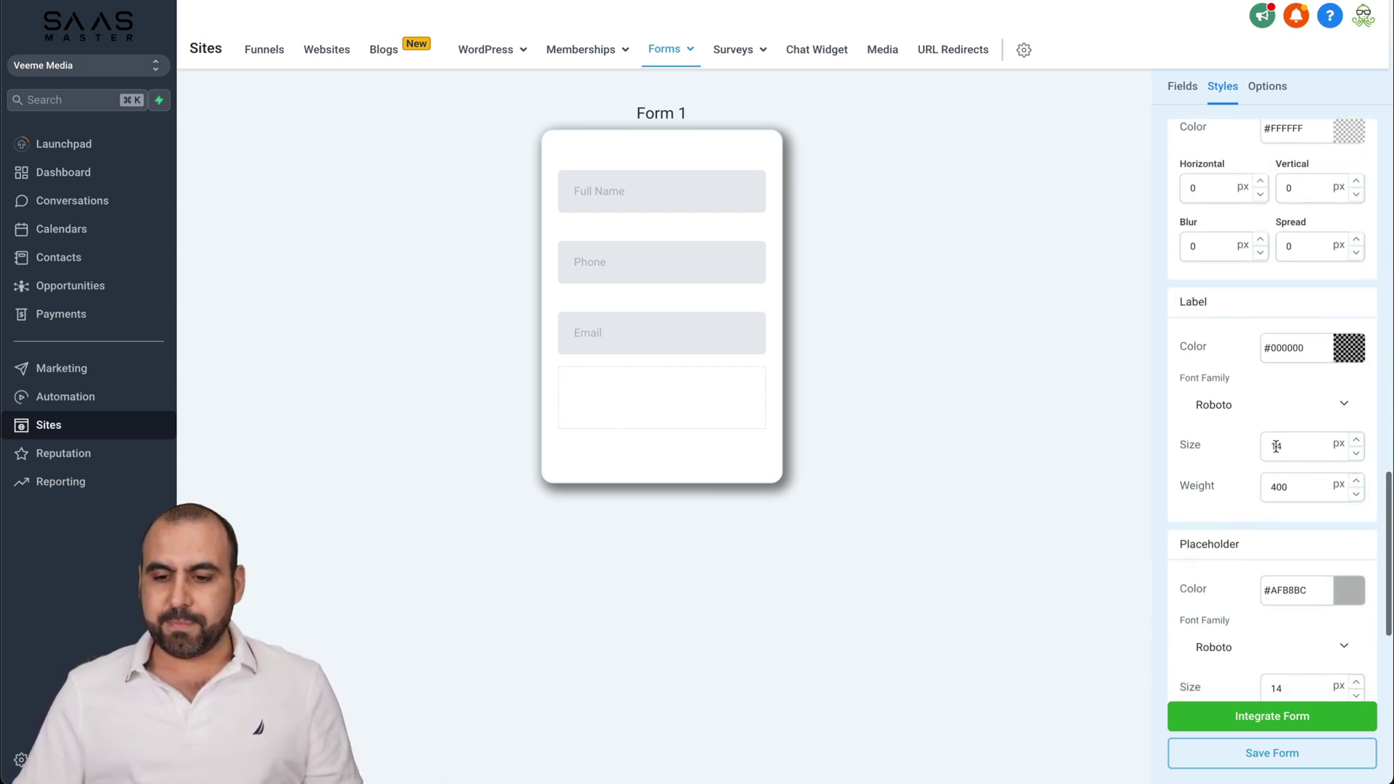
scroll(1275, 447, down, 2)
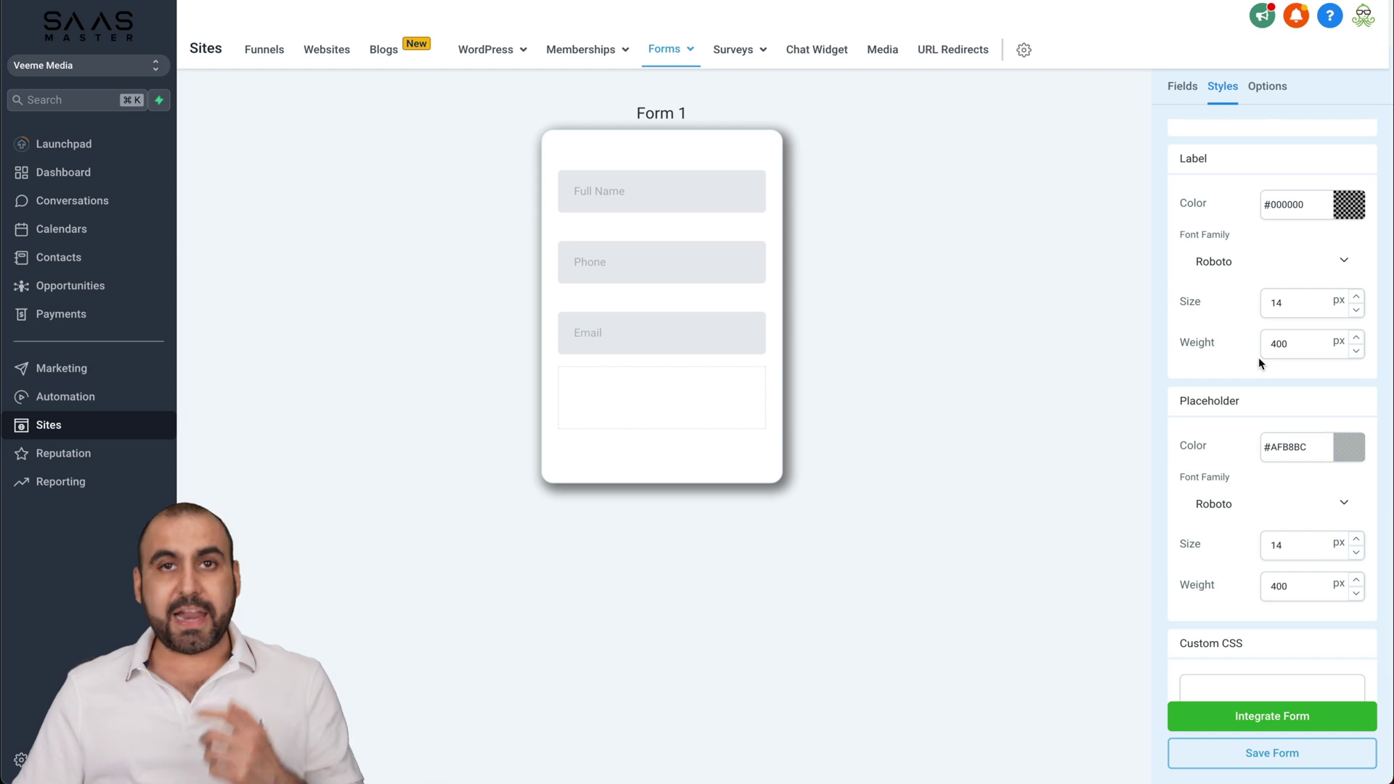
scroll(1251, 357, down, 2)
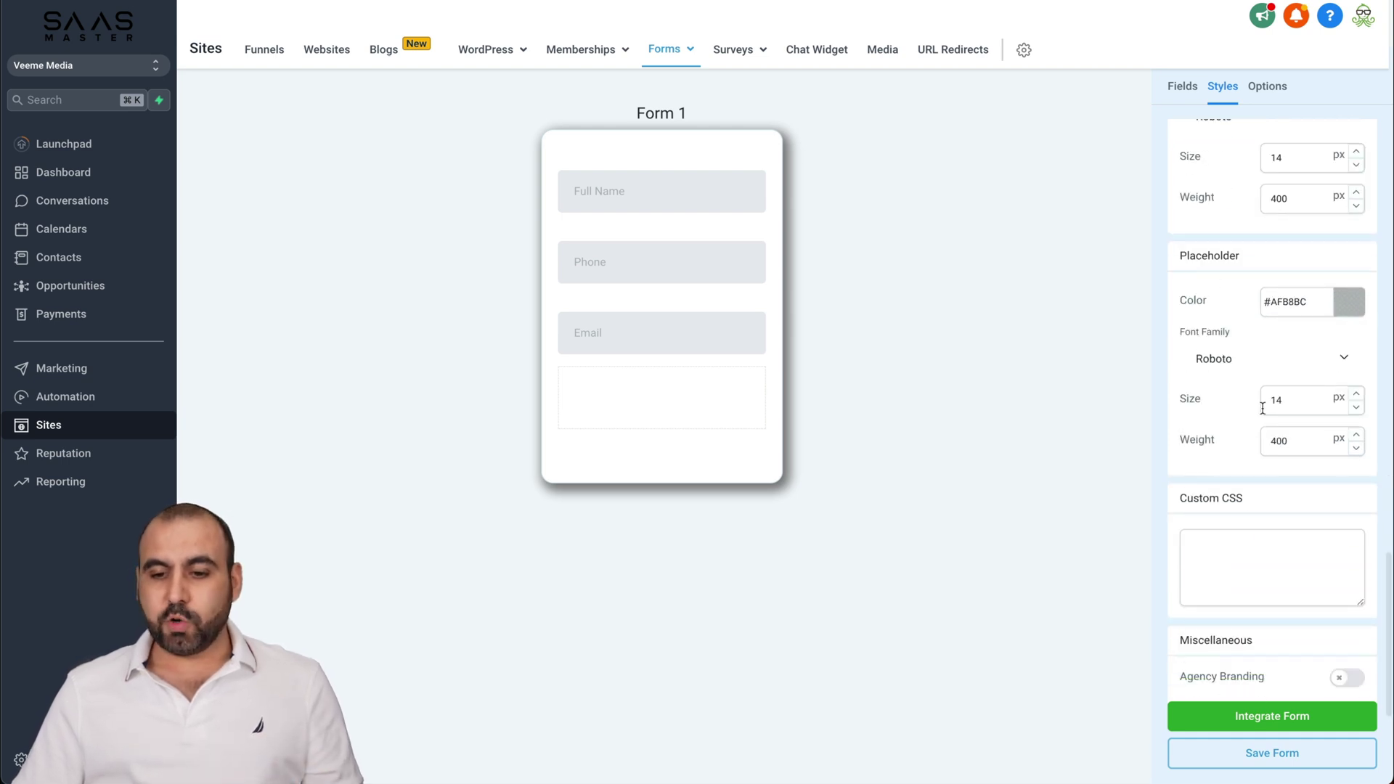
click(1235, 555)
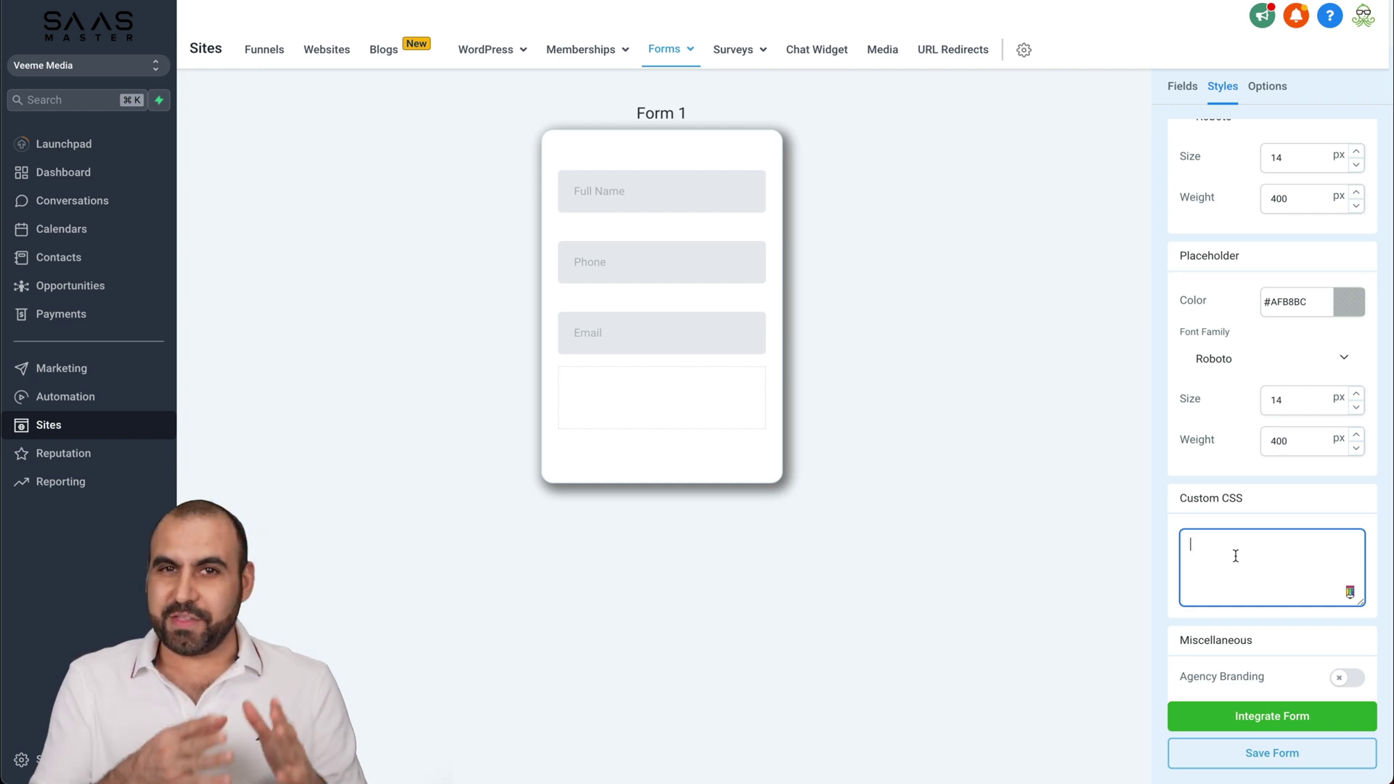
drag(1183, 498, 1257, 500)
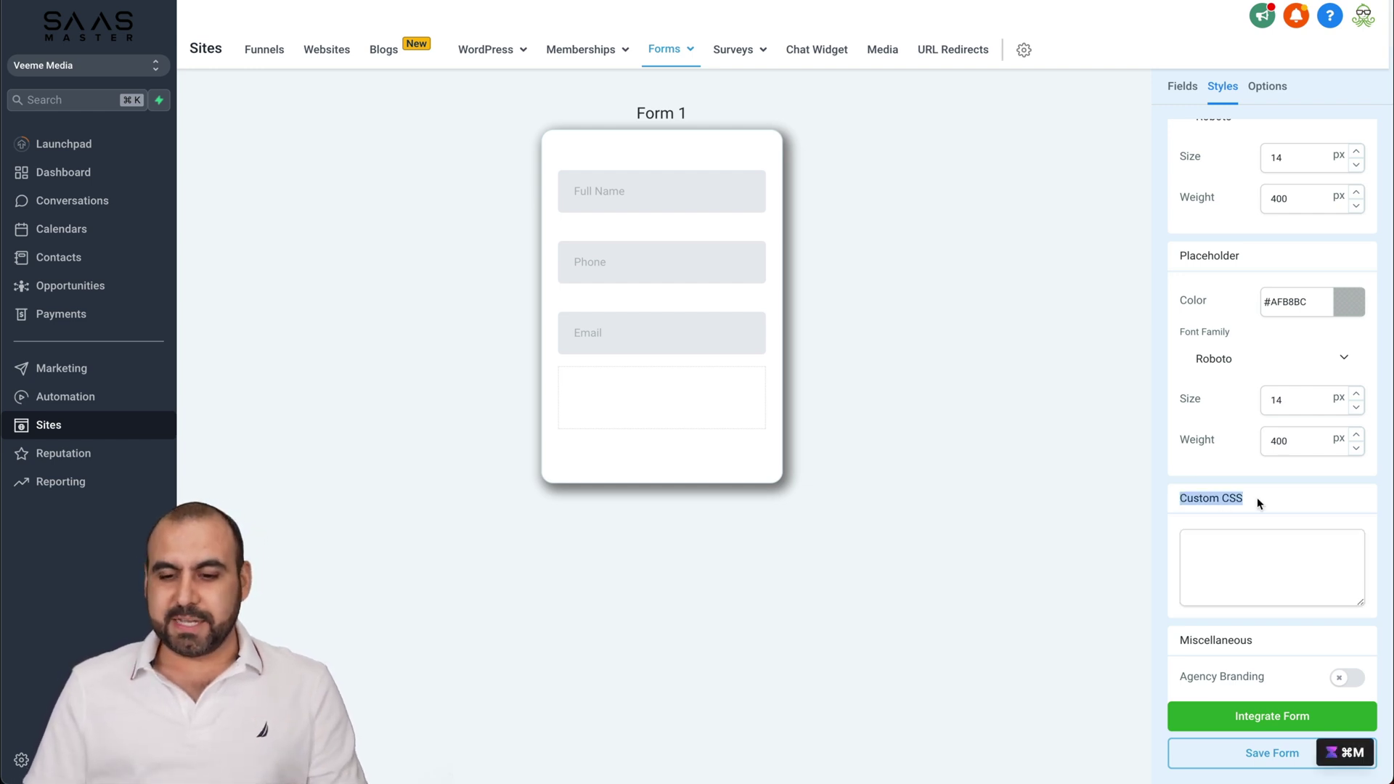
click(1256, 506)
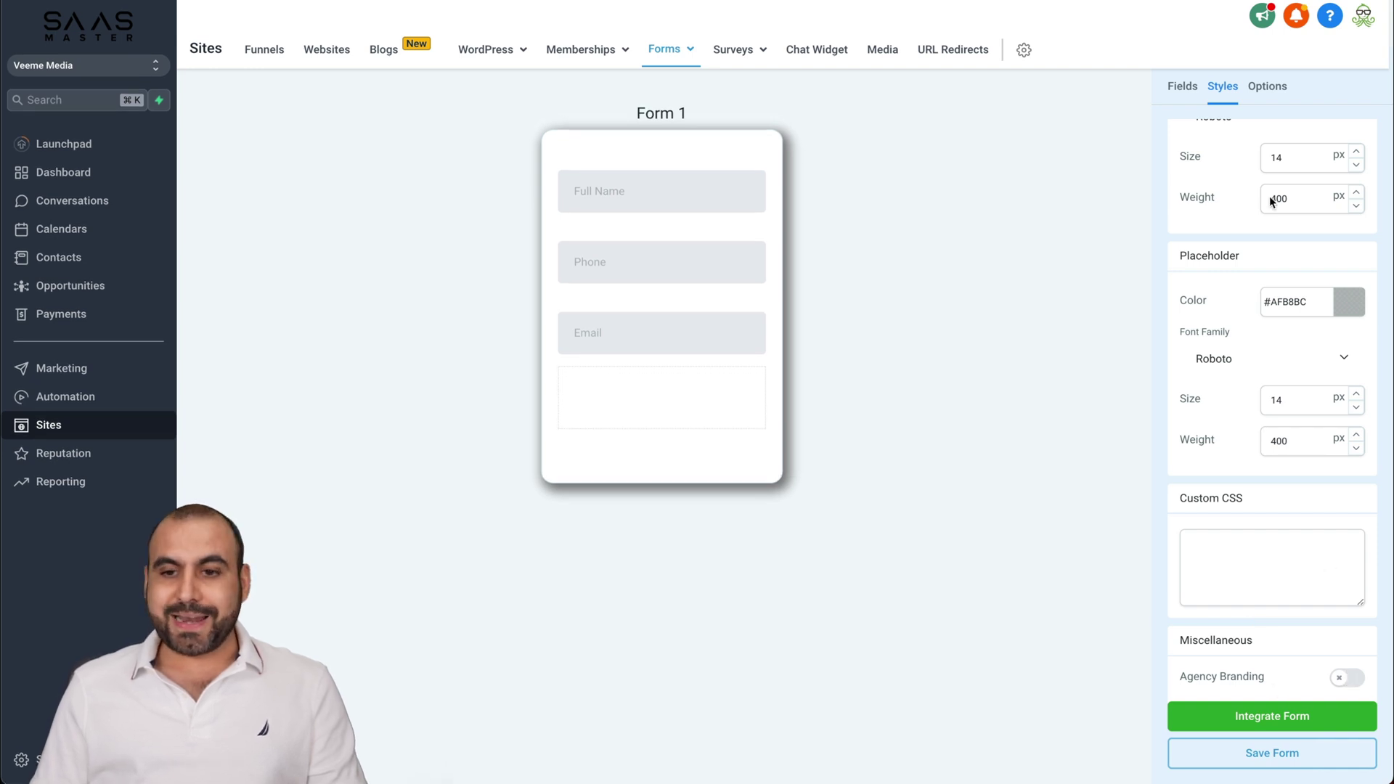
click(1270, 86)
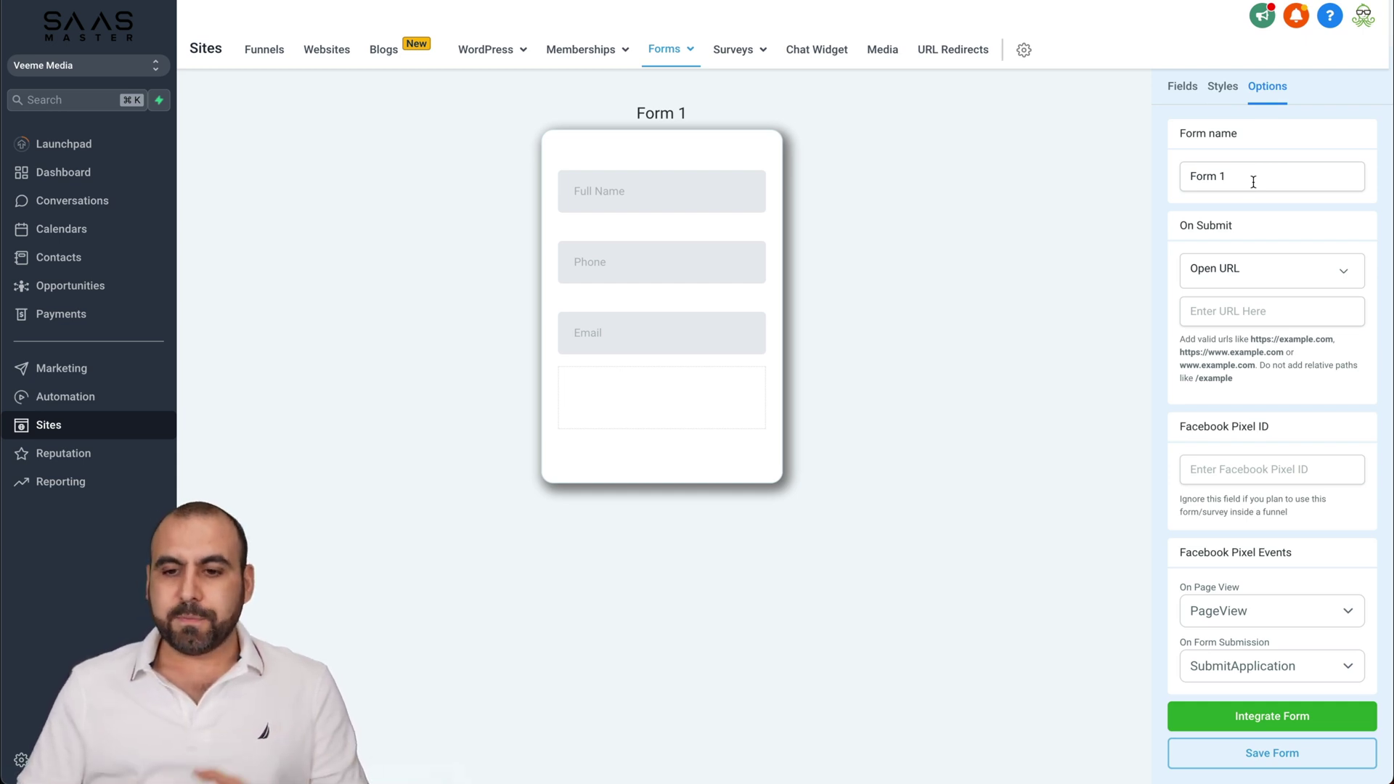
Step: Keep the On Submit action set to Open URL
click(1332, 278)
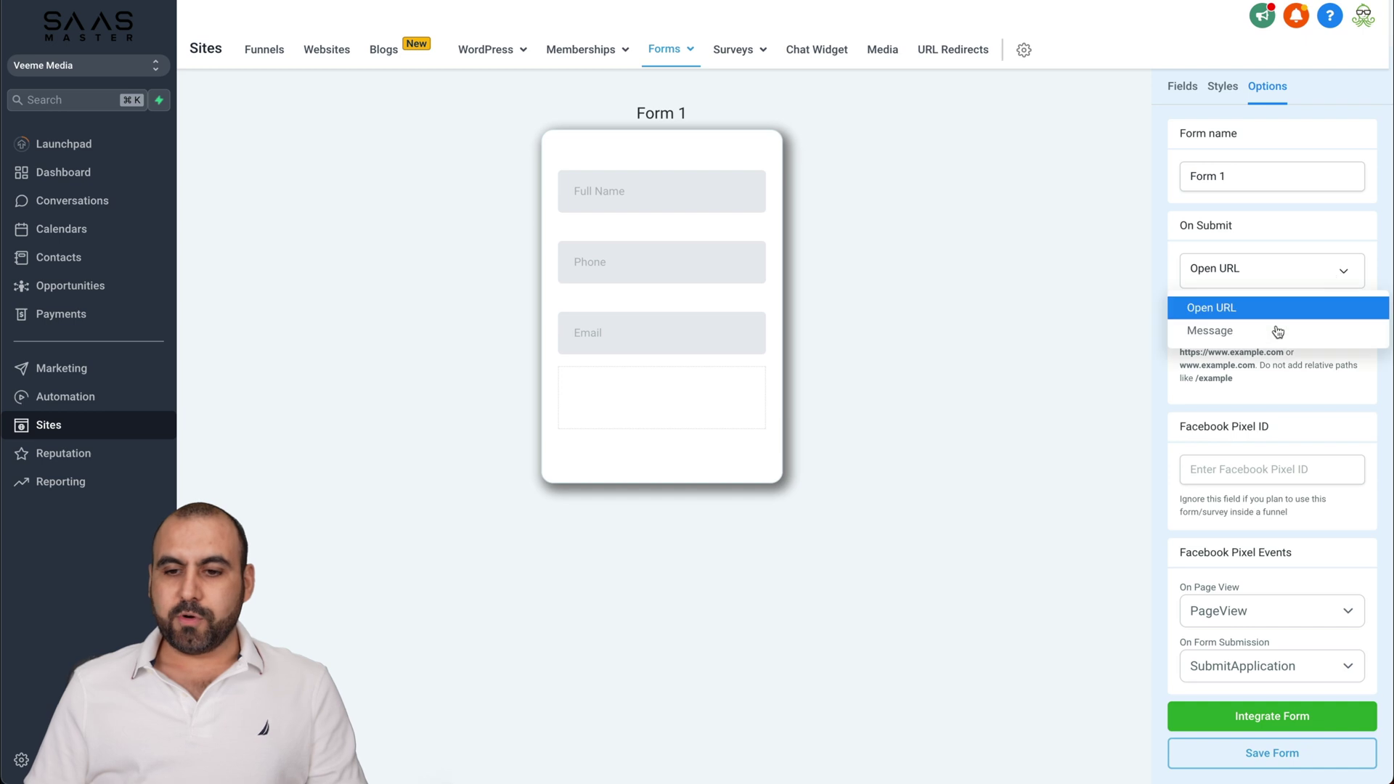
click(1294, 234)
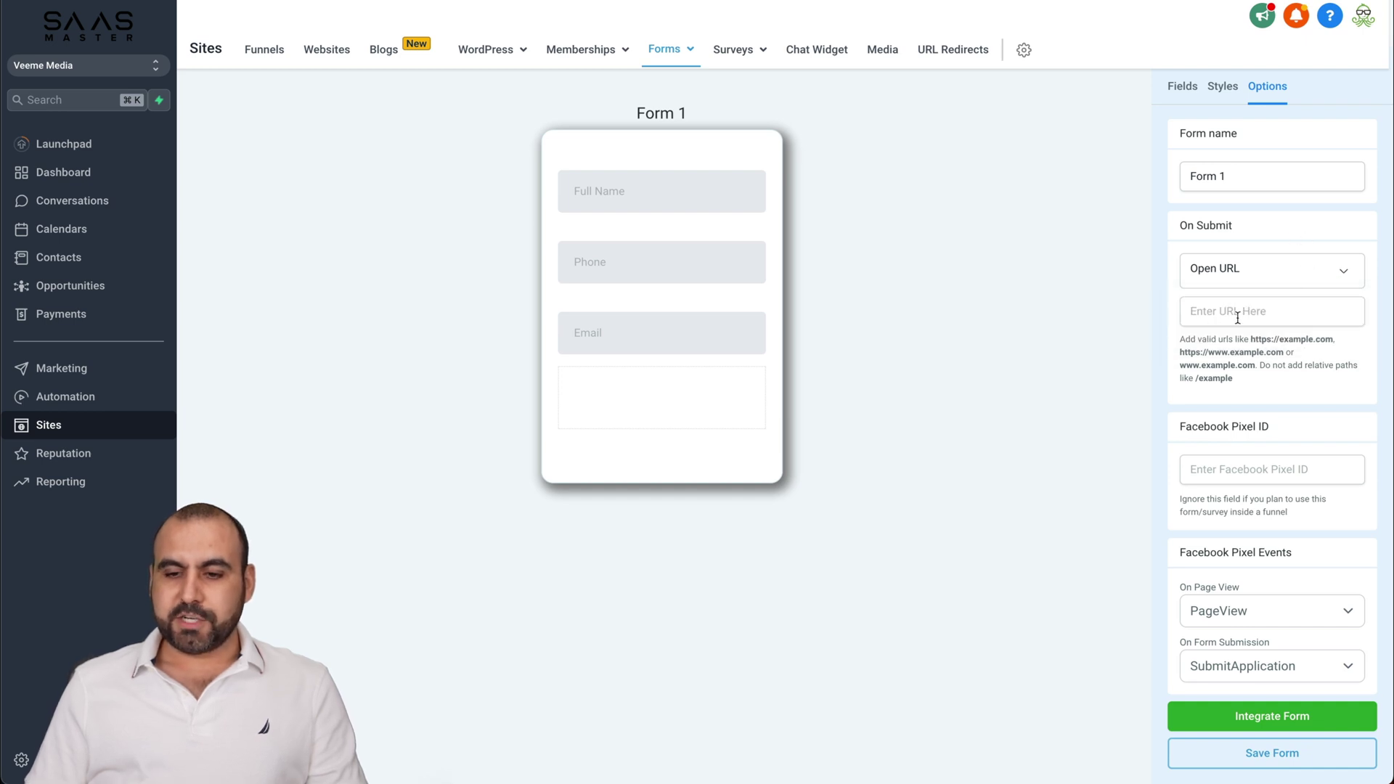
scroll(1239, 363, down, 1)
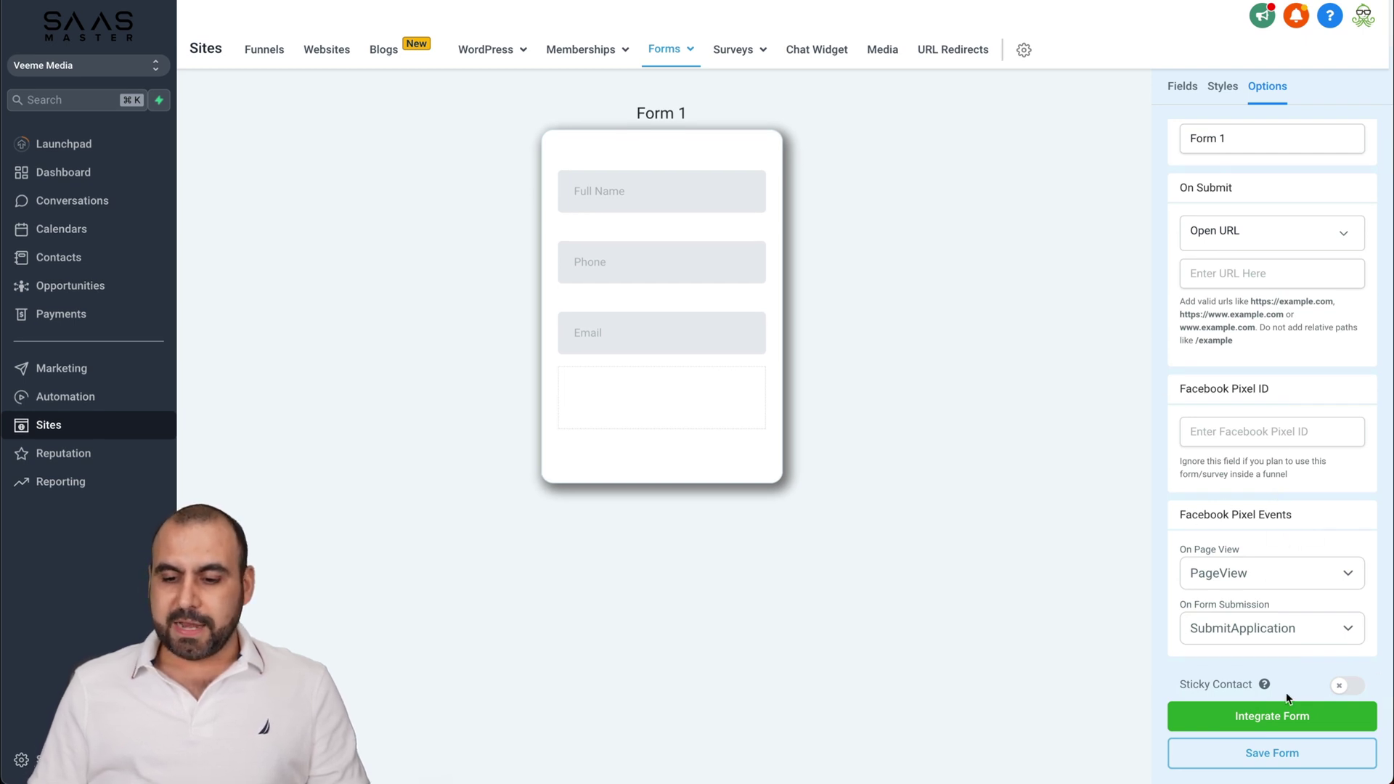
click(1222, 87)
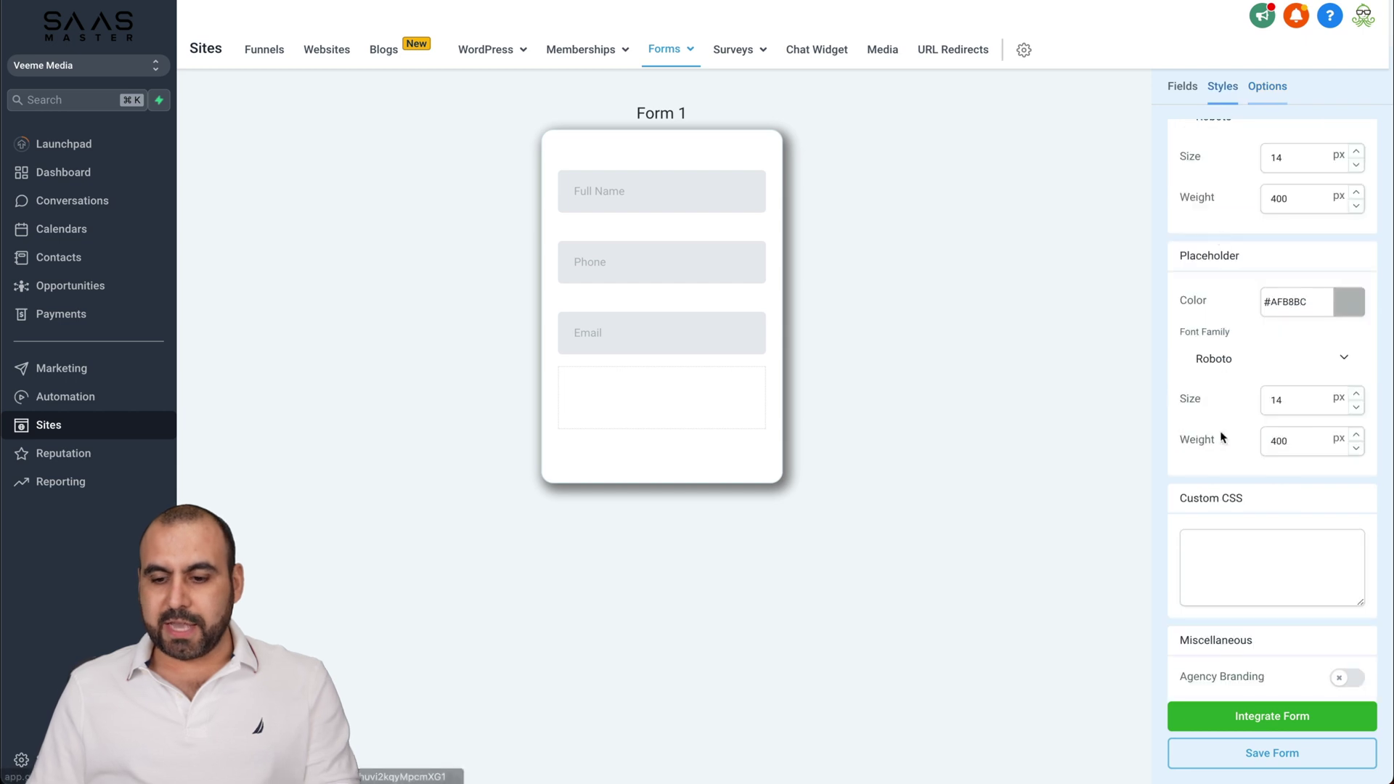
Step: Copy Form 1's embed code from the Integrate Form dialog and close it
click(1265, 707)
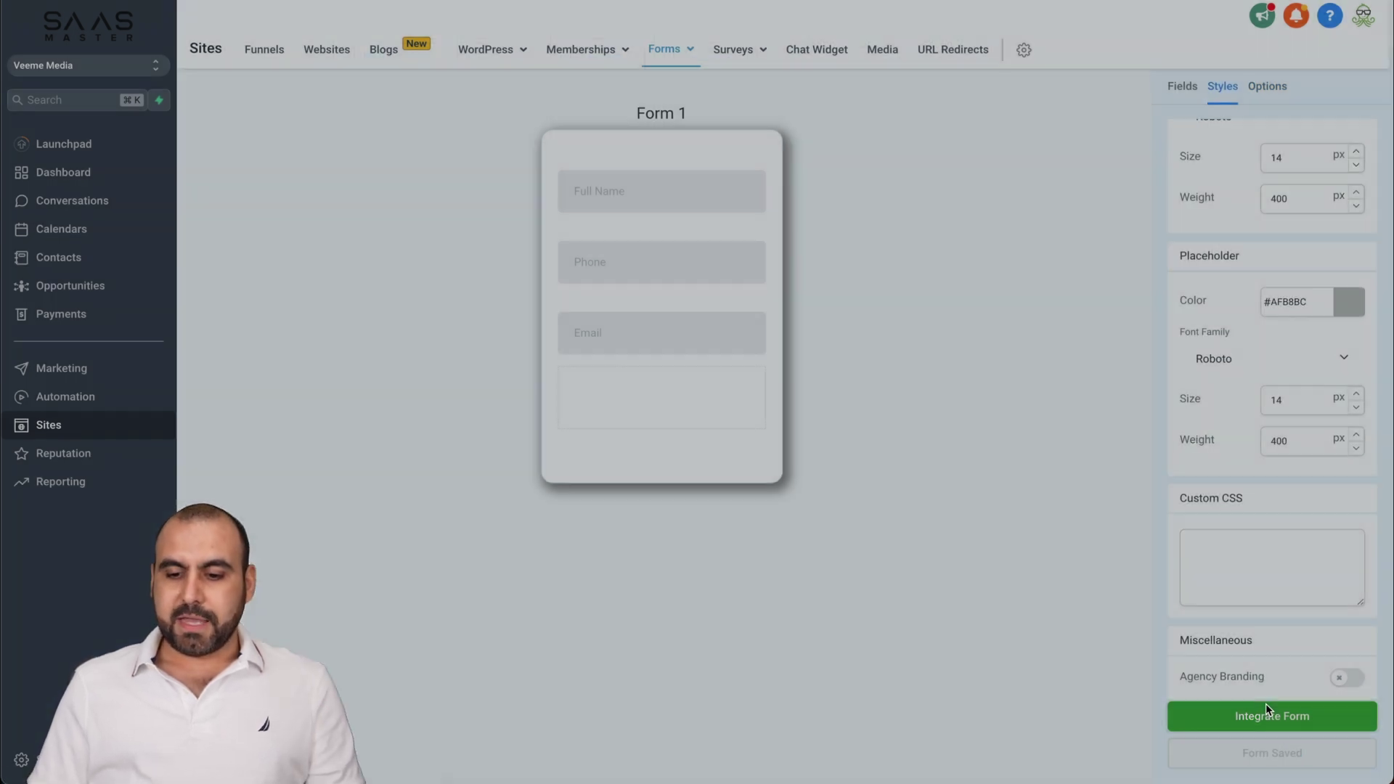
mouse_move(873, 421)
click(886, 428)
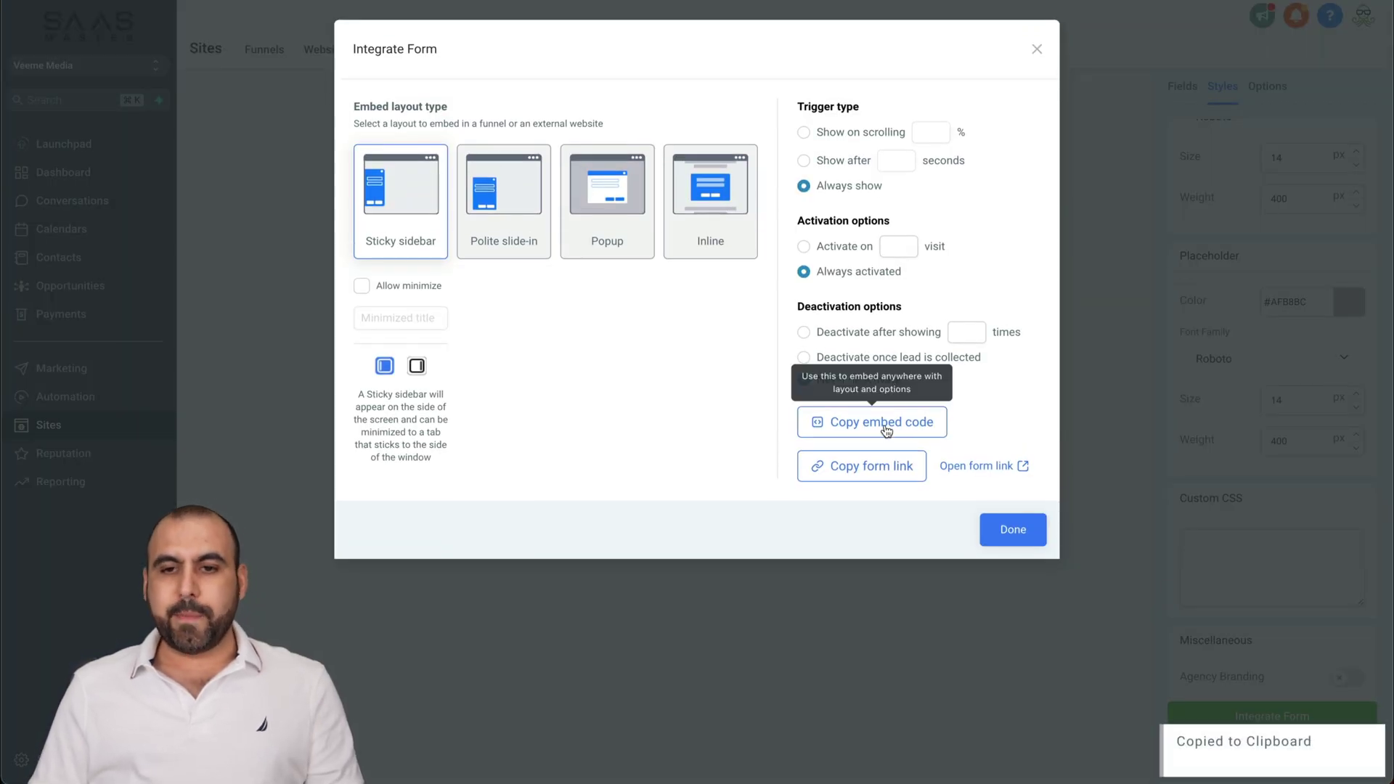
click(1036, 48)
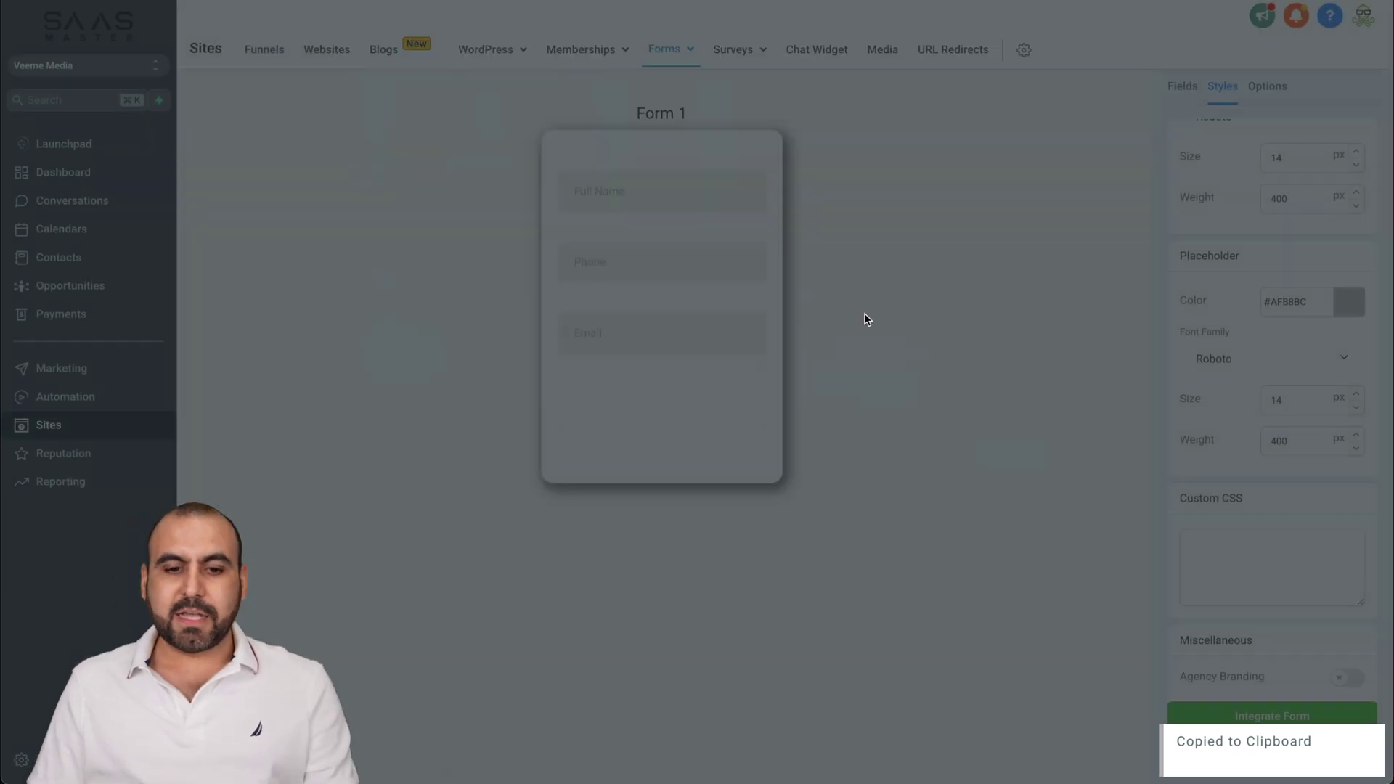